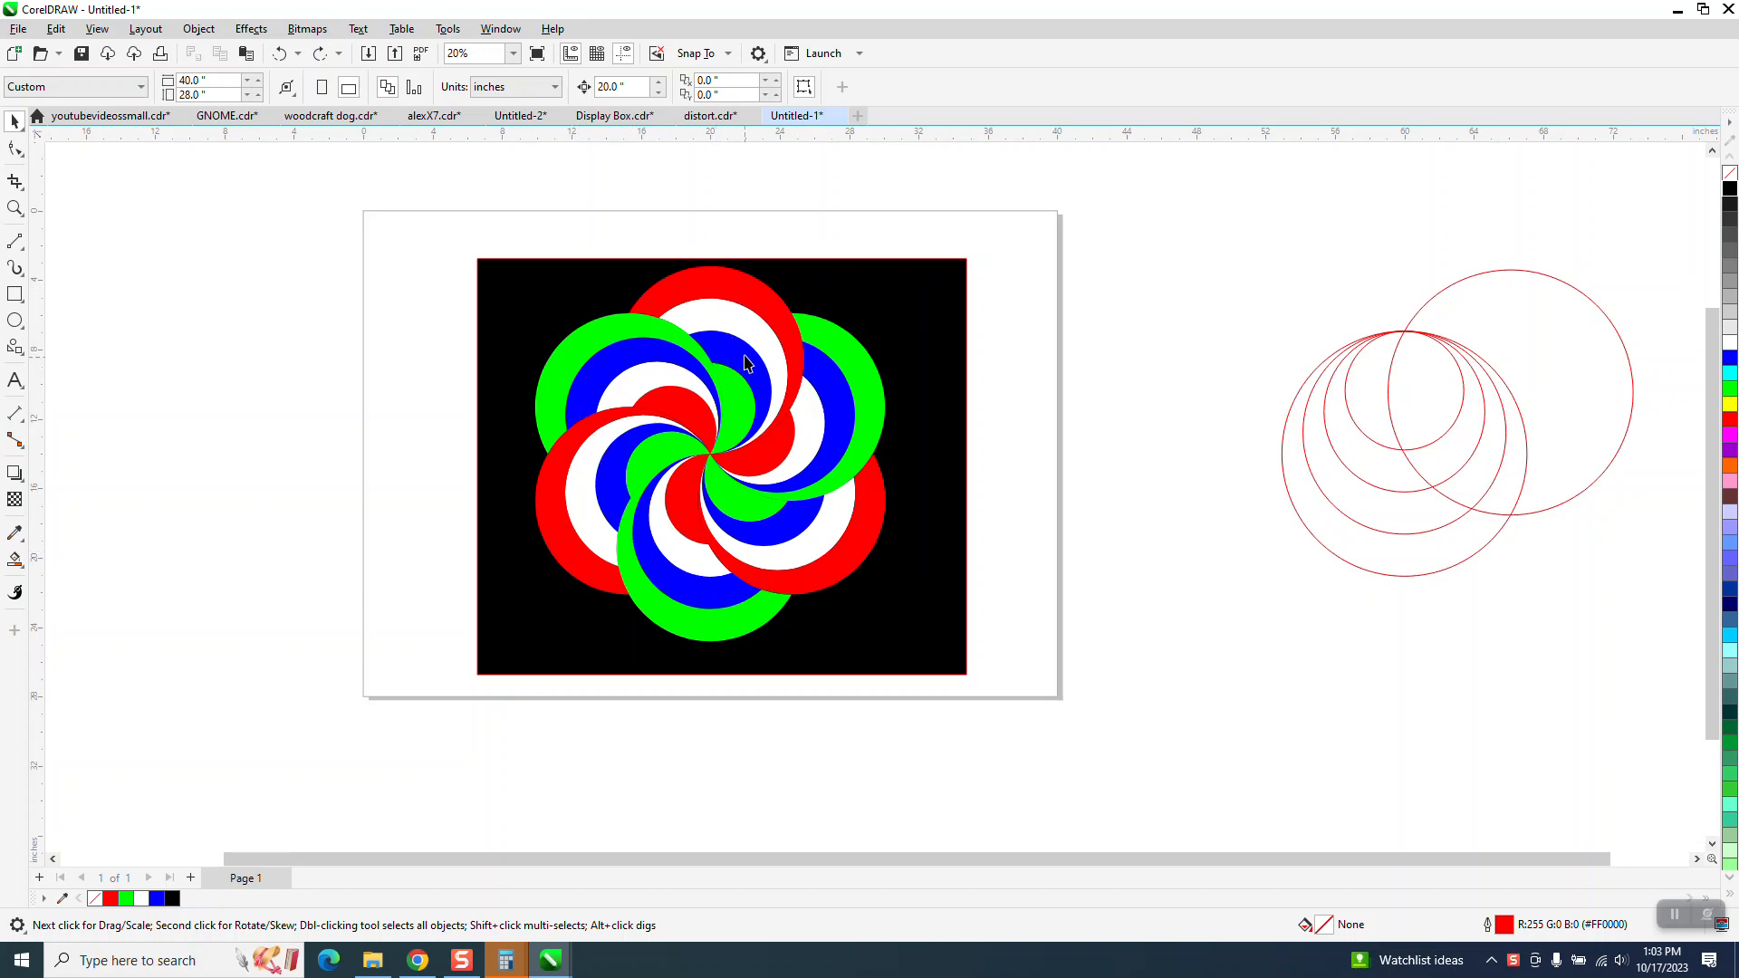
# Move the finished pinwheel artwork together with its black background 40 inches to the left, off the page
pyautogui.moveTo(474, 236); pyautogui.dragTo(1131, 757)
pyautogui.press('Left')
pyautogui.press('Left')
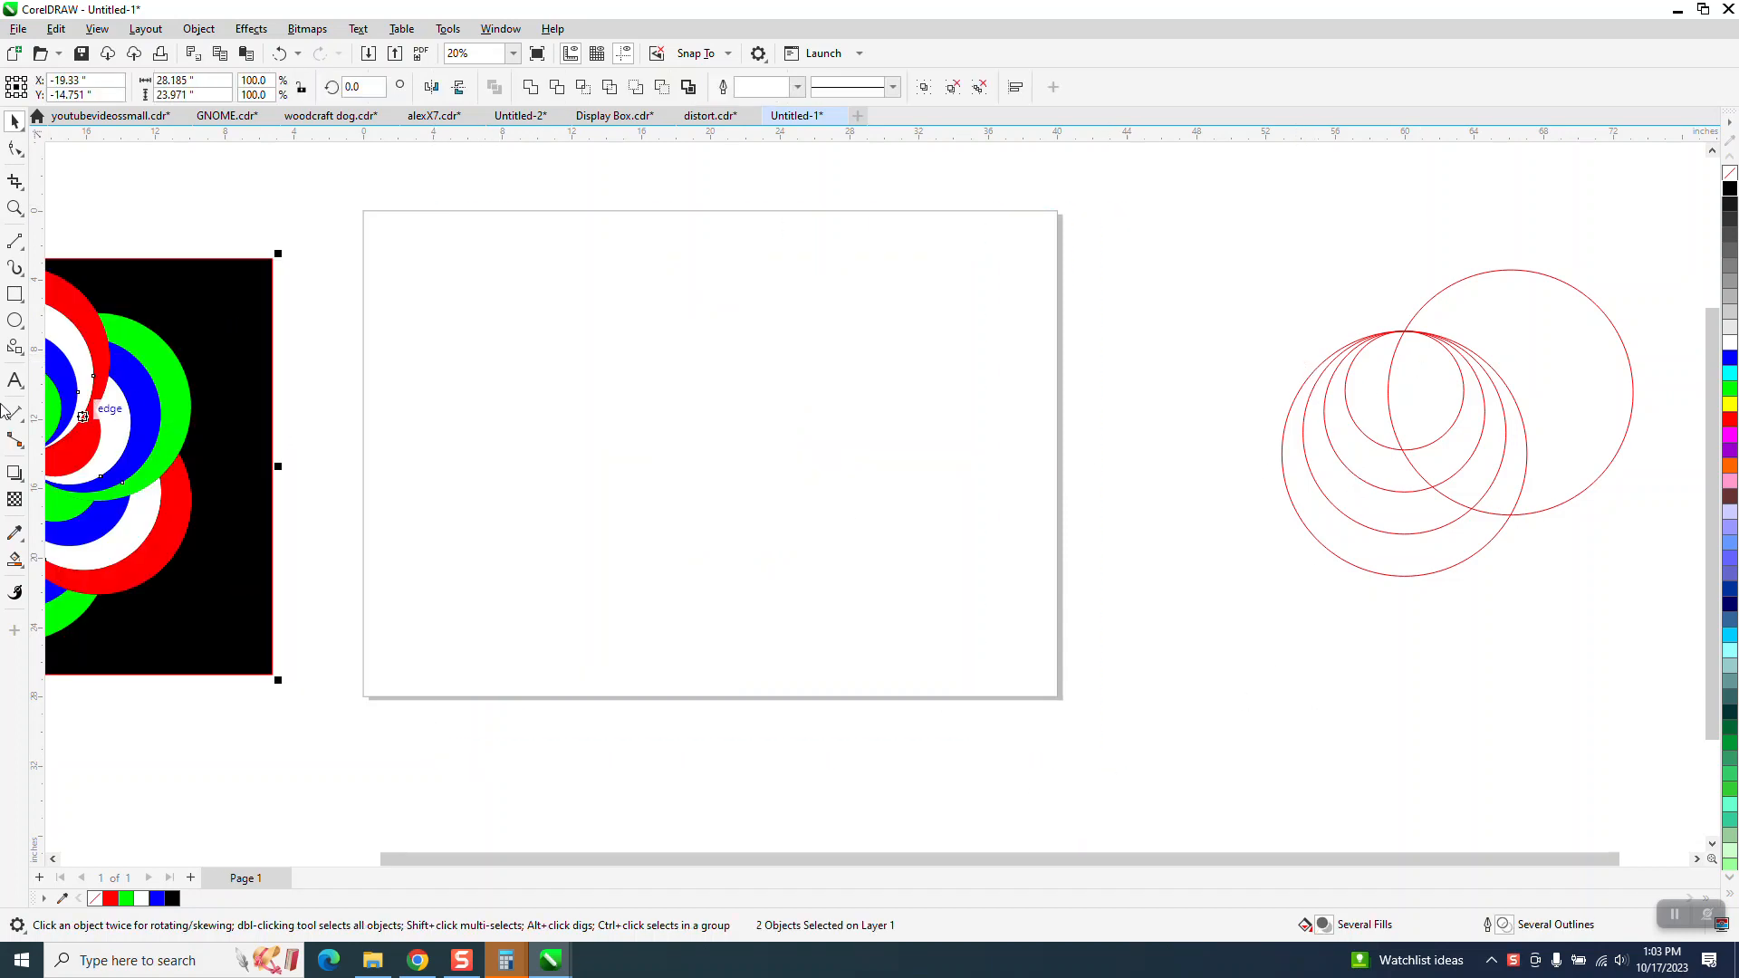
# Draw a circle about 15.9 inches in diameter and center it on the page
pyautogui.press('F7')
pyautogui.moveTo(842, 337); pyautogui.dragTo(566, 565)
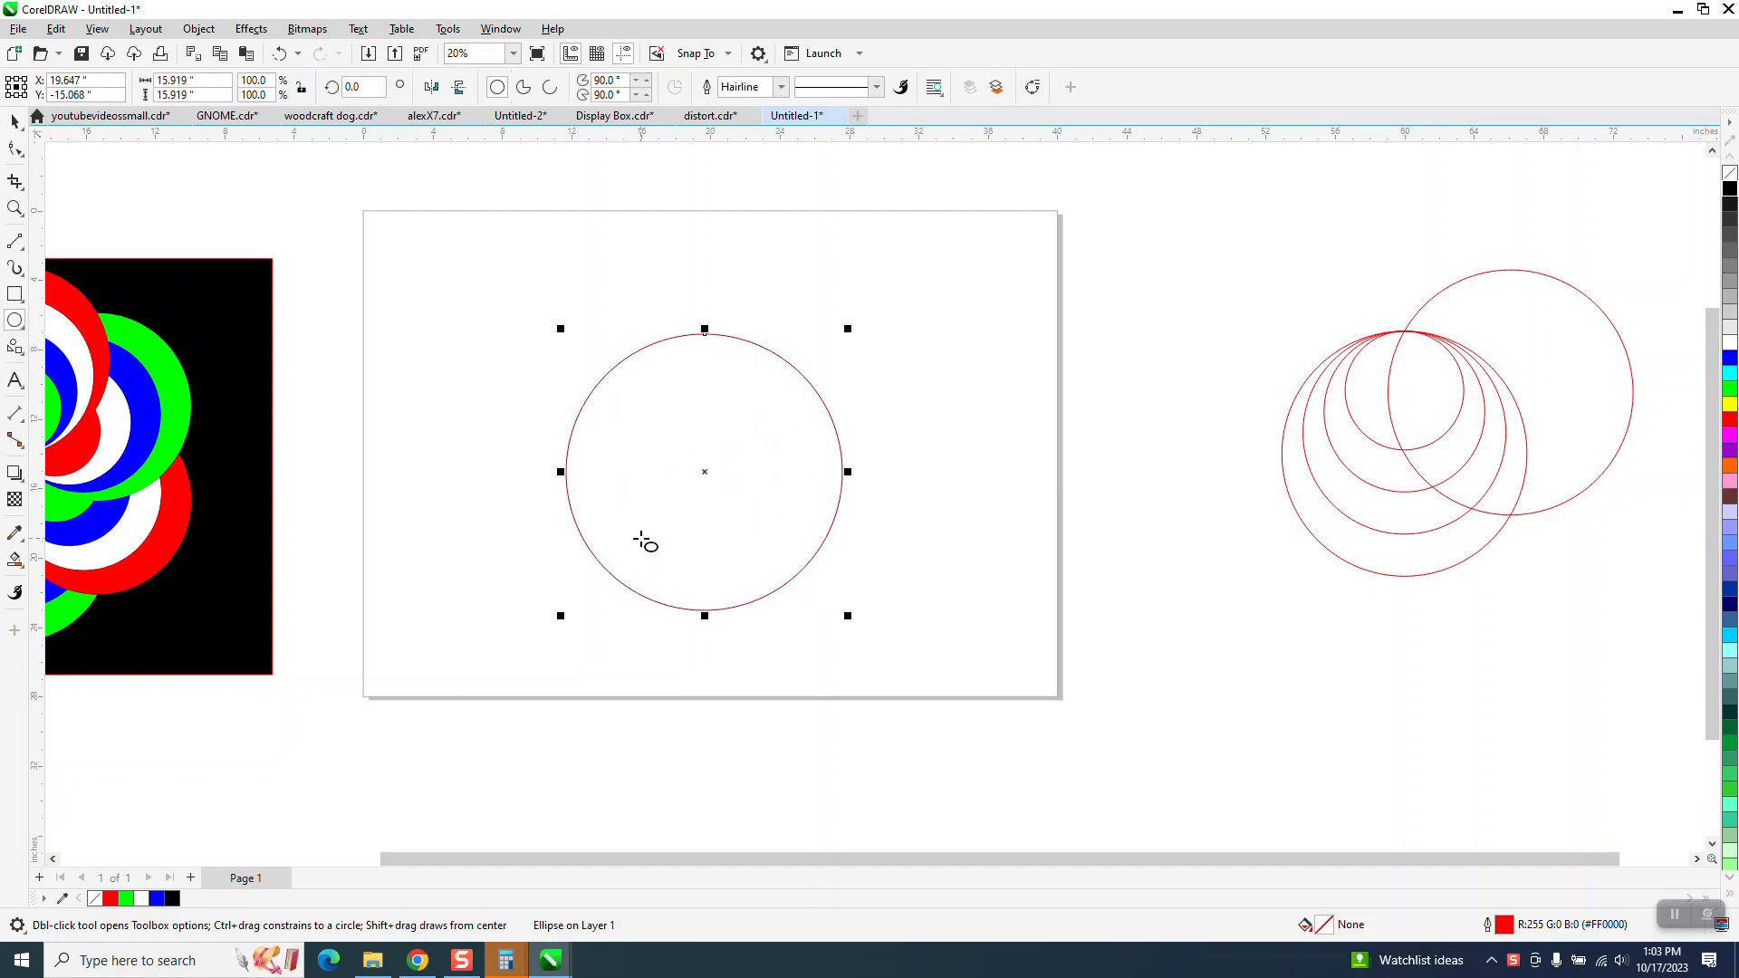
pyautogui.press('p')
pyautogui.click(15, 122)
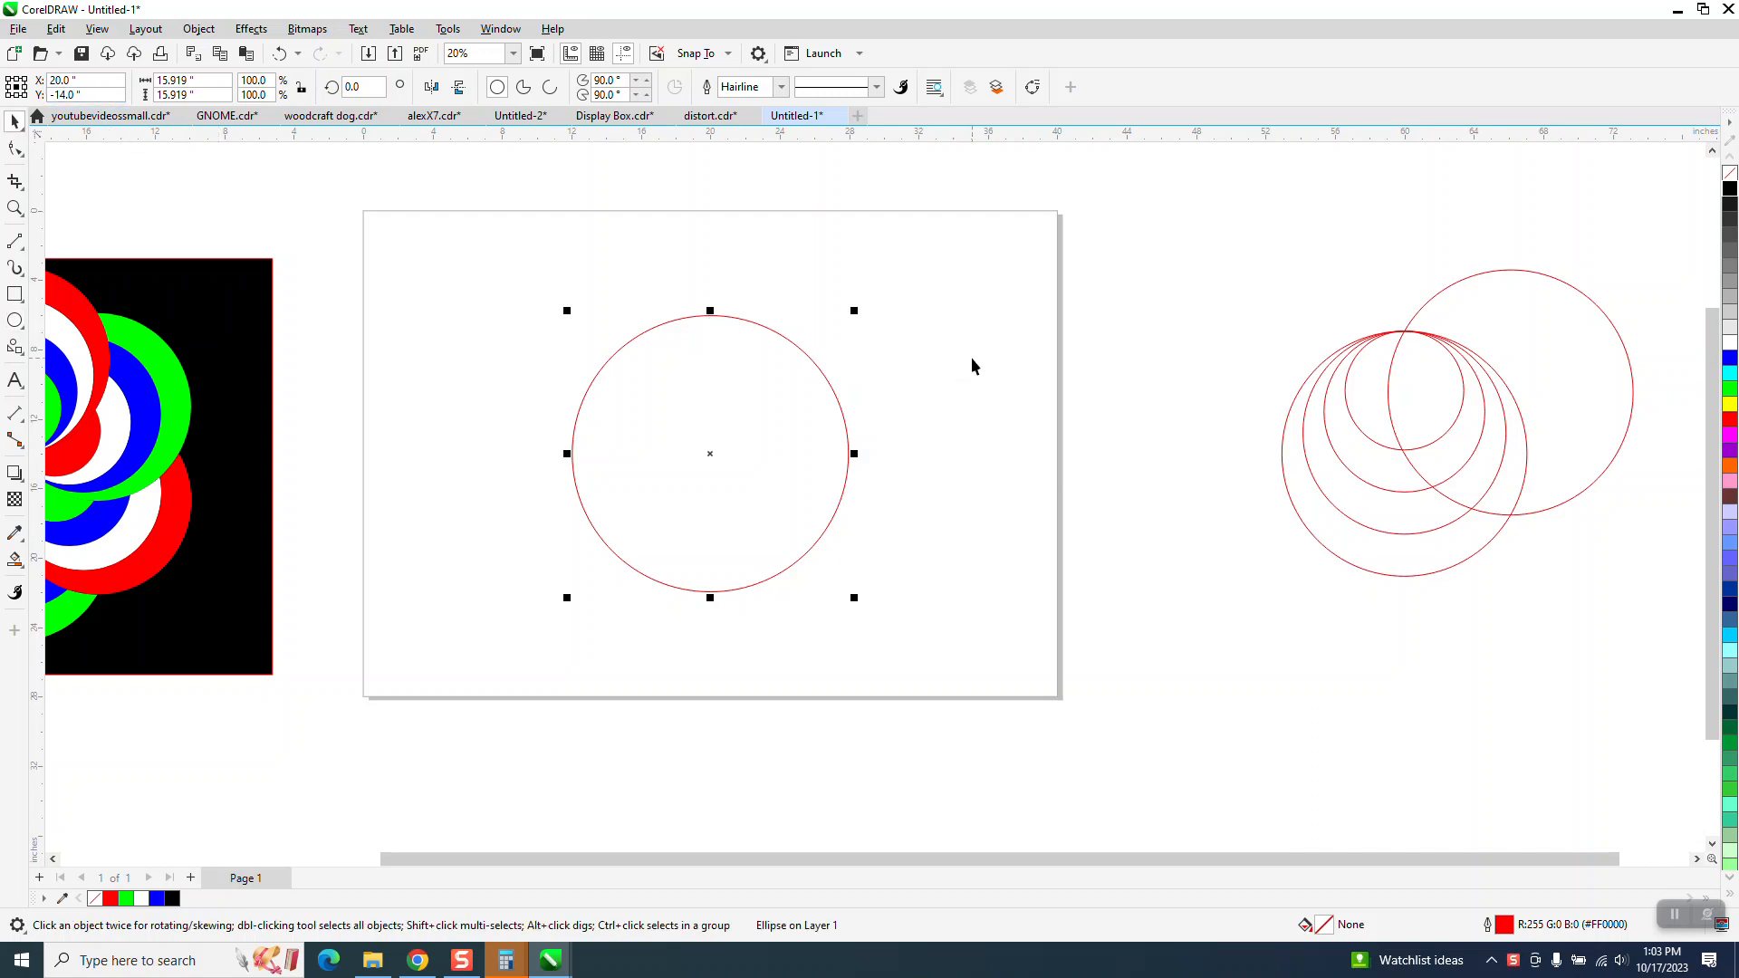
# Make three progressively smaller concentric copies of the circle, the first at 80%, and align all four circles at their top edges
pyautogui.moveTo(854, 310)
pyautogui.mouseDown()
pyautogui.moveTo(839, 330)
pyautogui.moveTo(877, 322)
pyautogui.mouseUp()
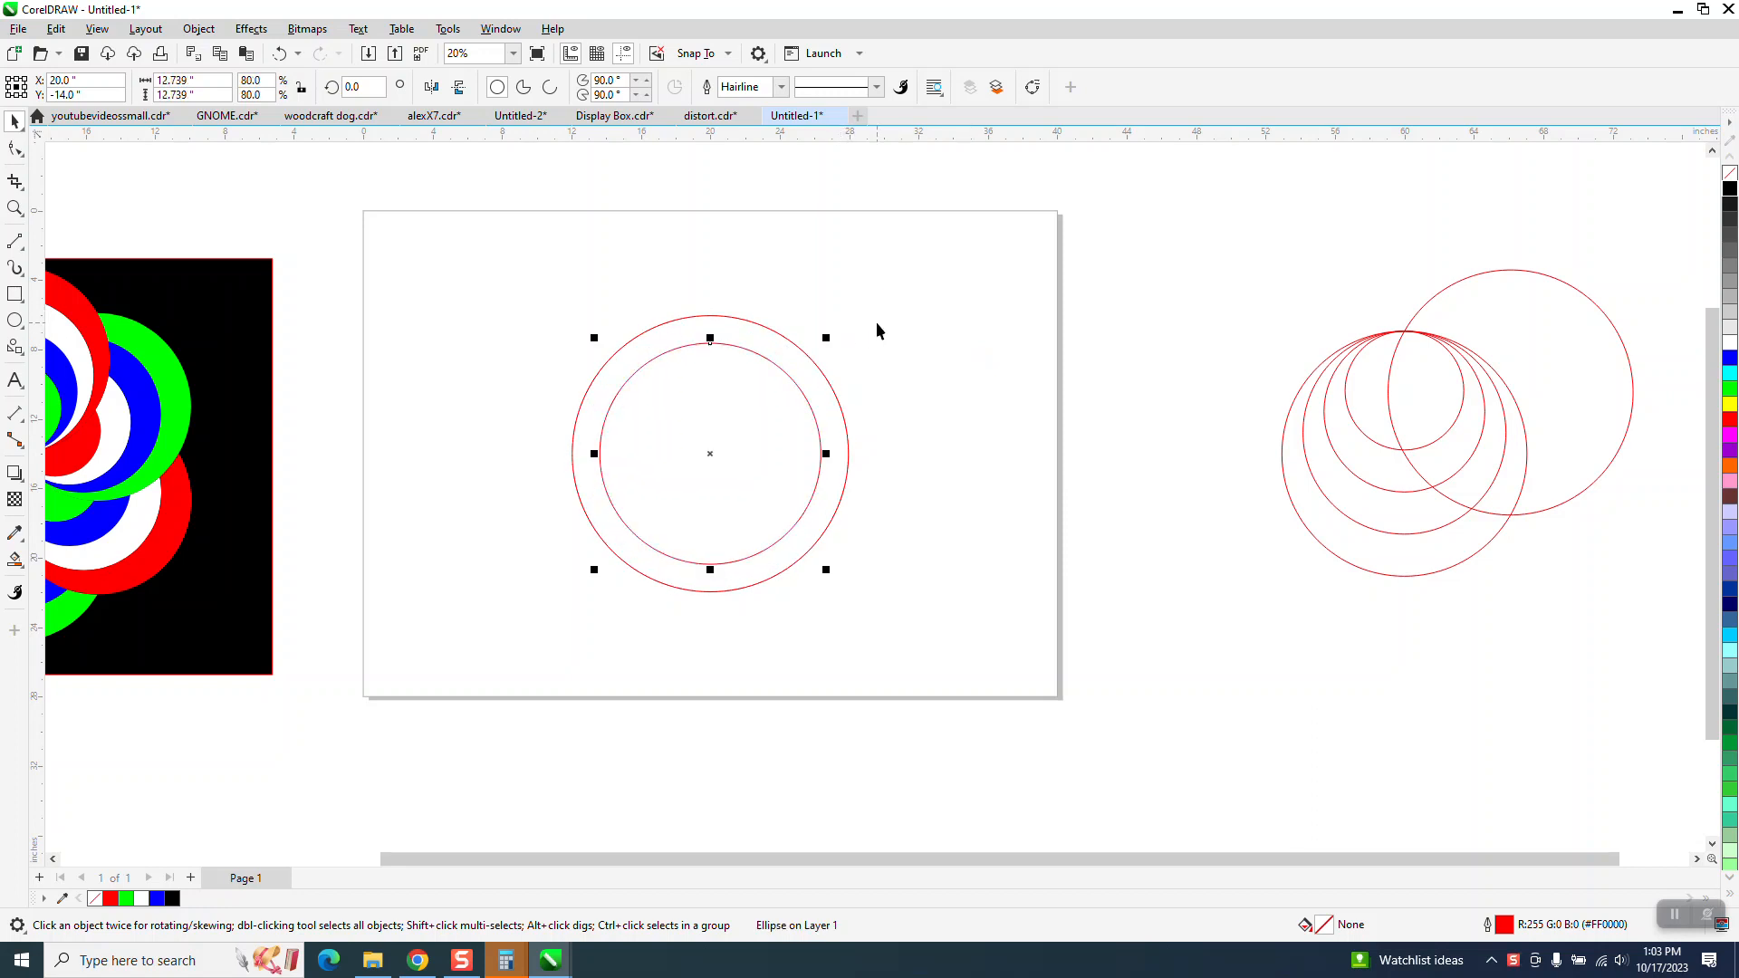
pyautogui.hotkey('ctrl', 'r')
pyautogui.hotkey('ctrl', 'r')
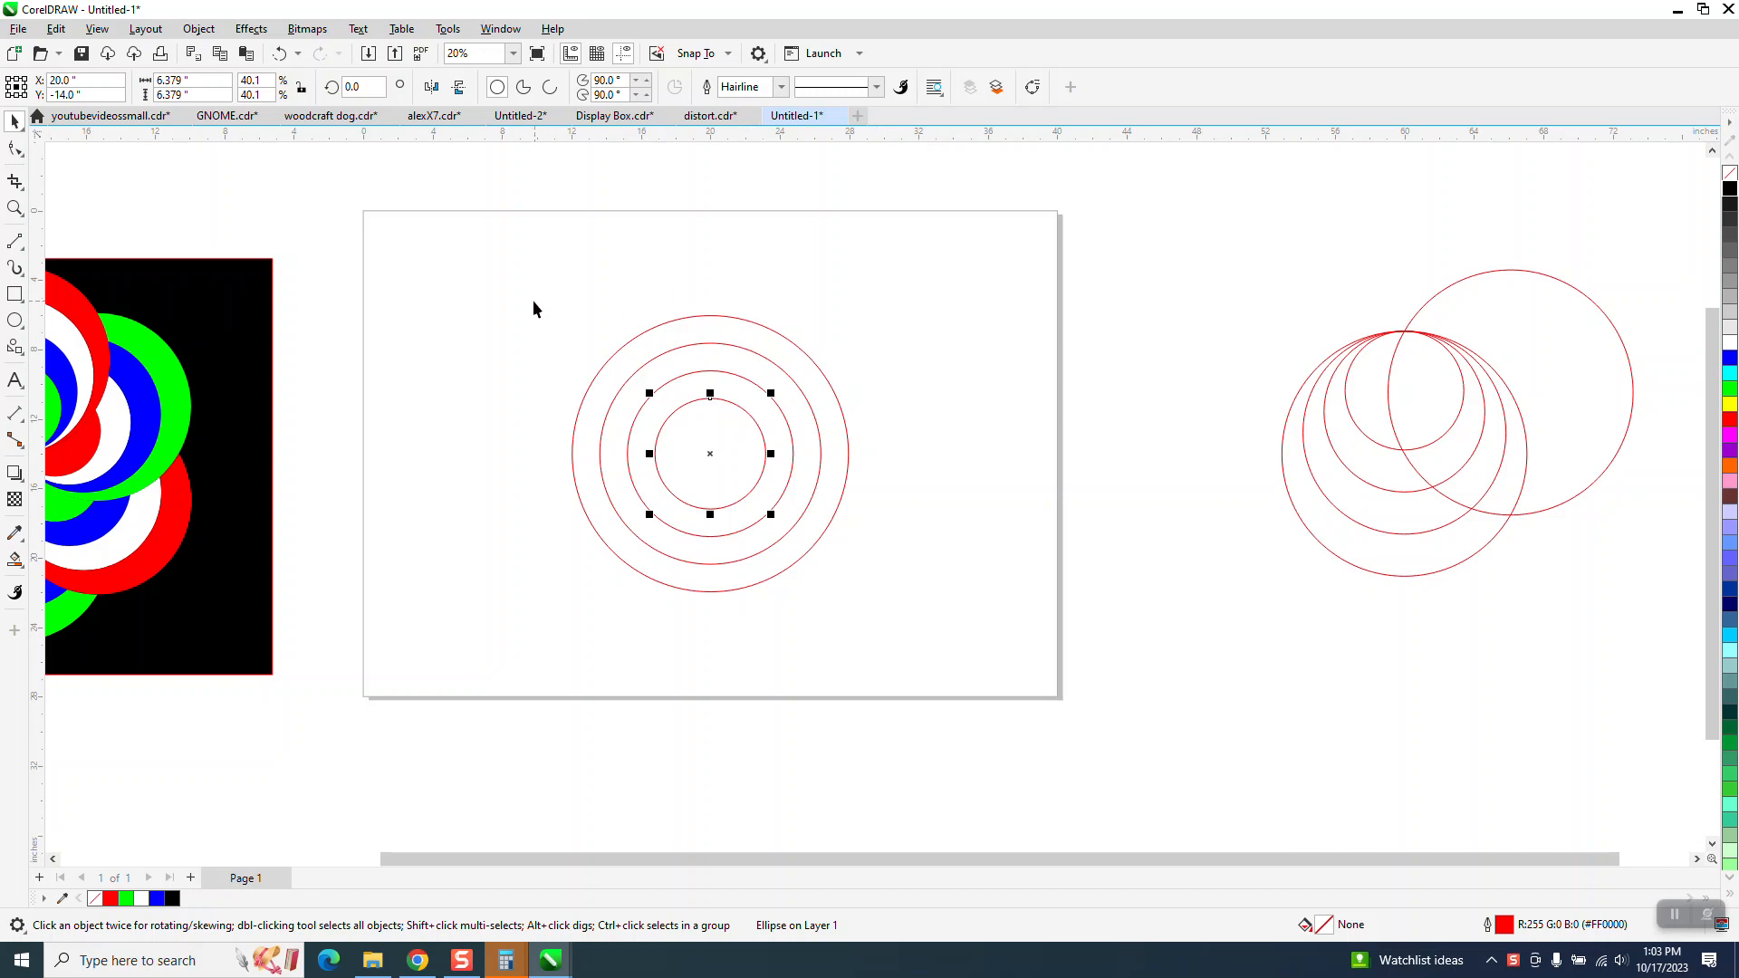
pyautogui.moveTo(475, 295); pyautogui.dragTo(1024, 638)
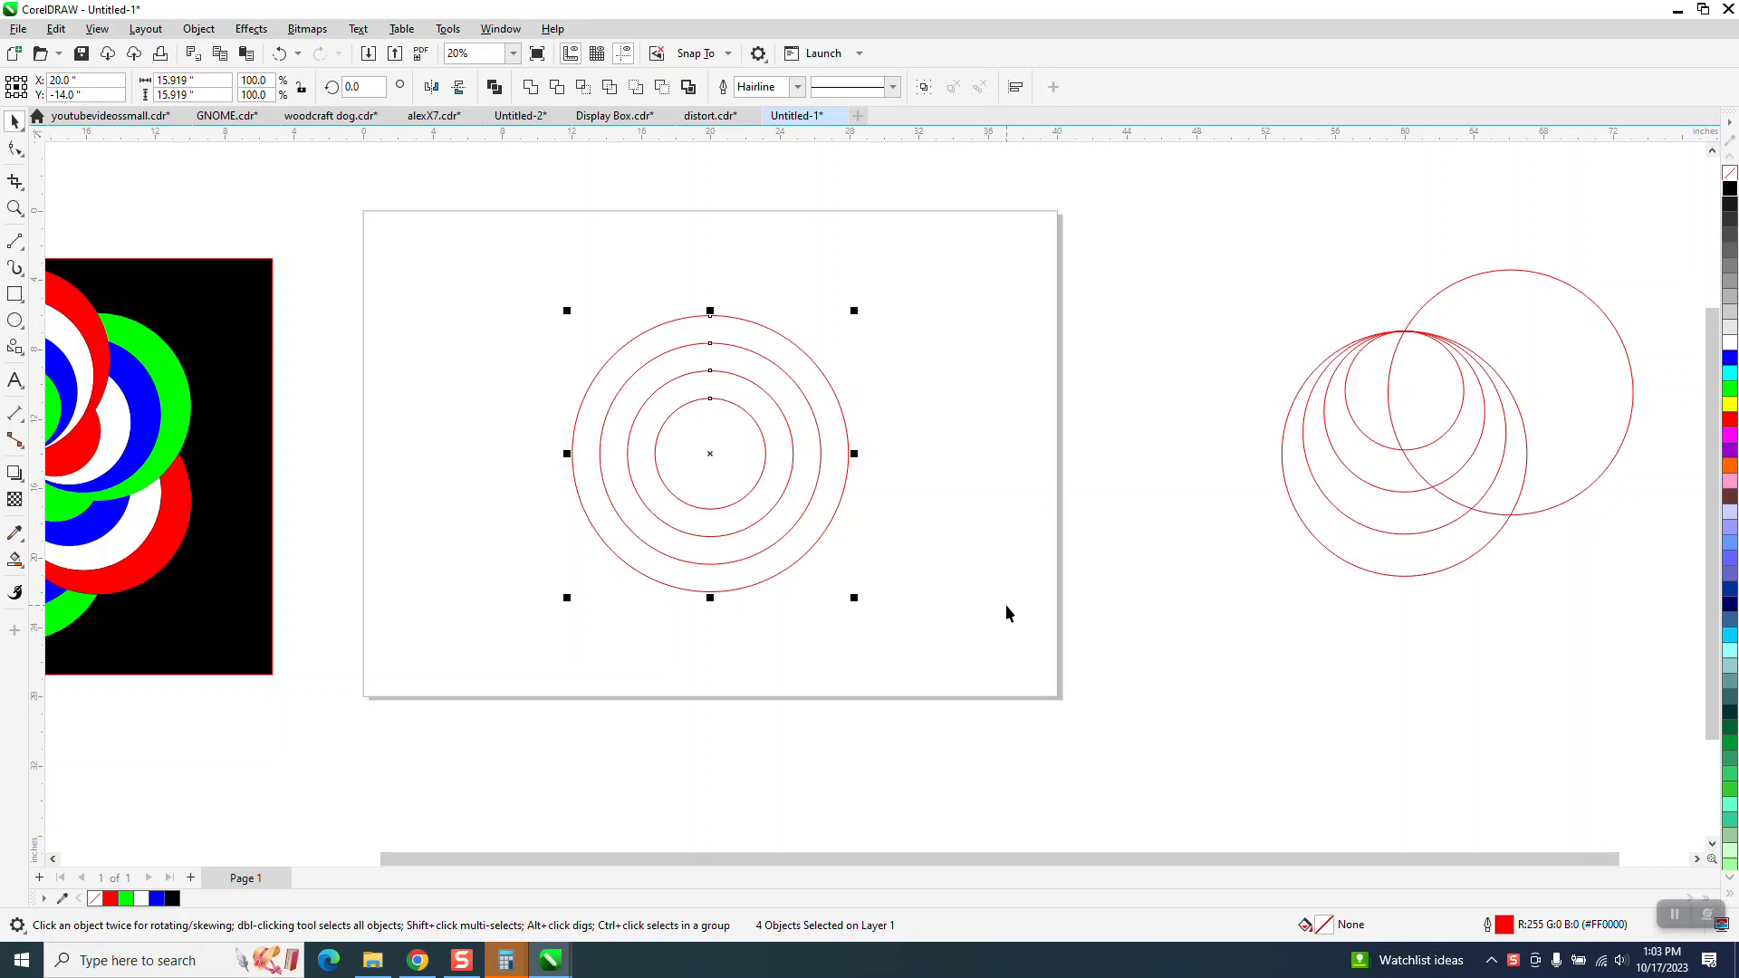
pyautogui.press('t')
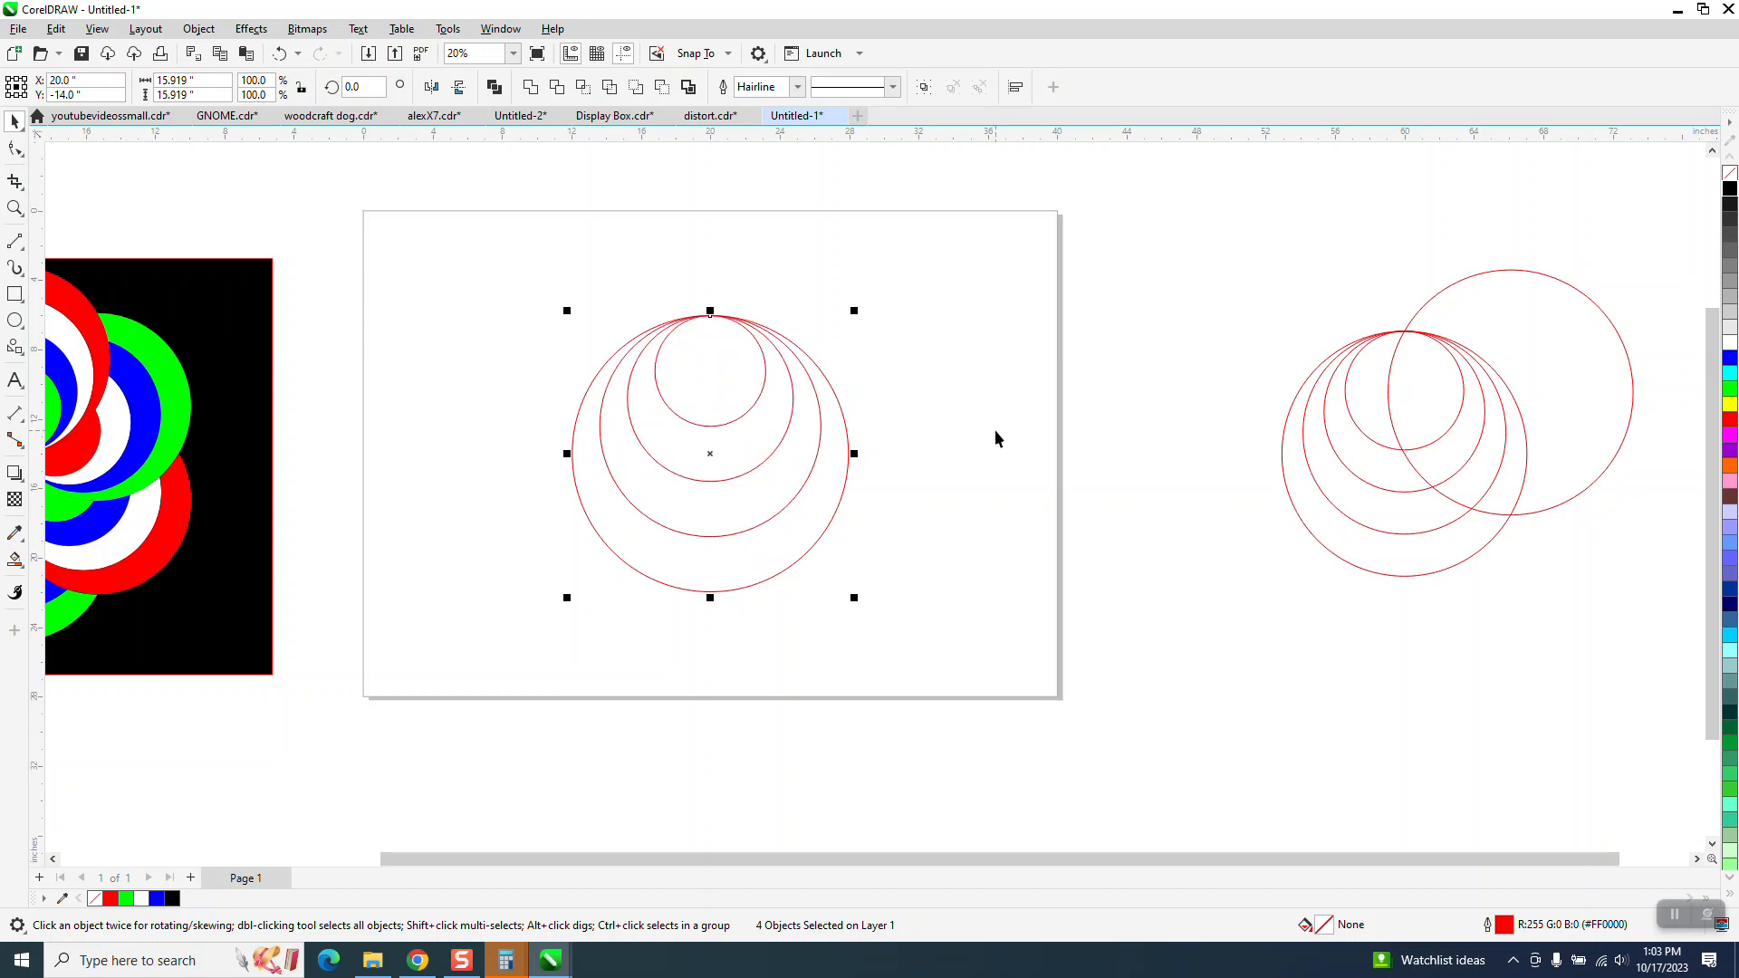
# Rotate a copy of the largest circle by 60 degrees around the point where all the circles touch at the top
pyautogui.click(895, 509)
pyautogui.click(840, 509)
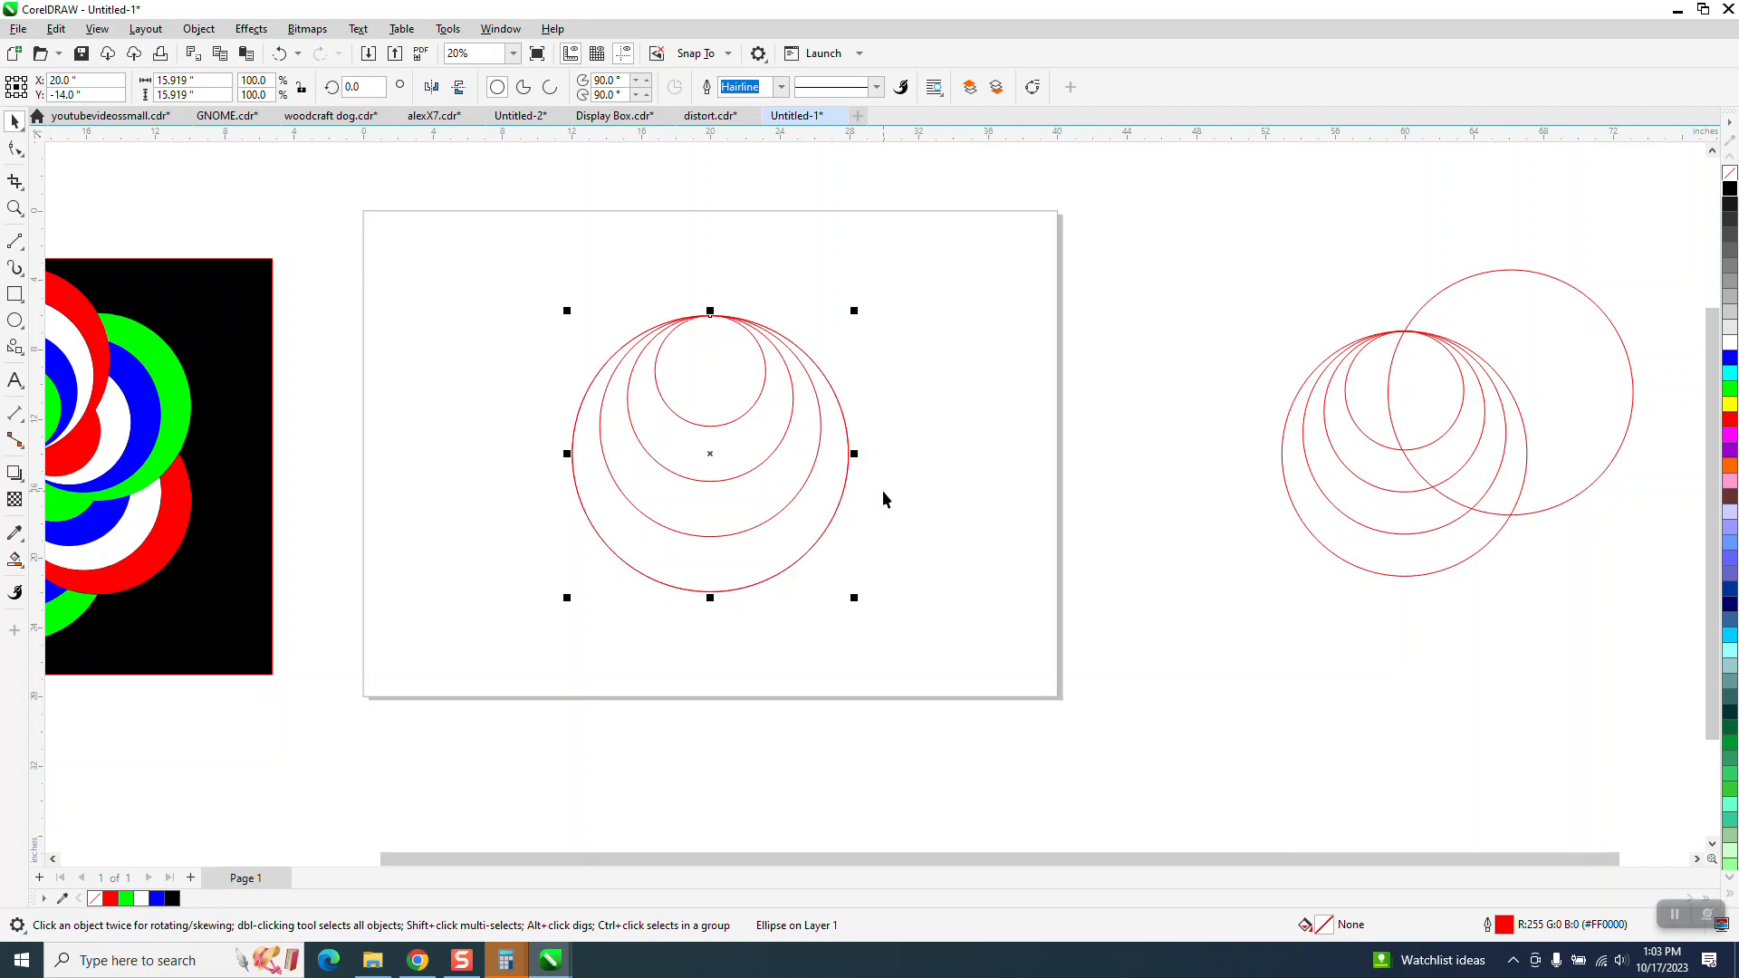
pyautogui.moveTo(708, 456); pyautogui.dragTo(710, 315)
pyautogui.click(706, 459)
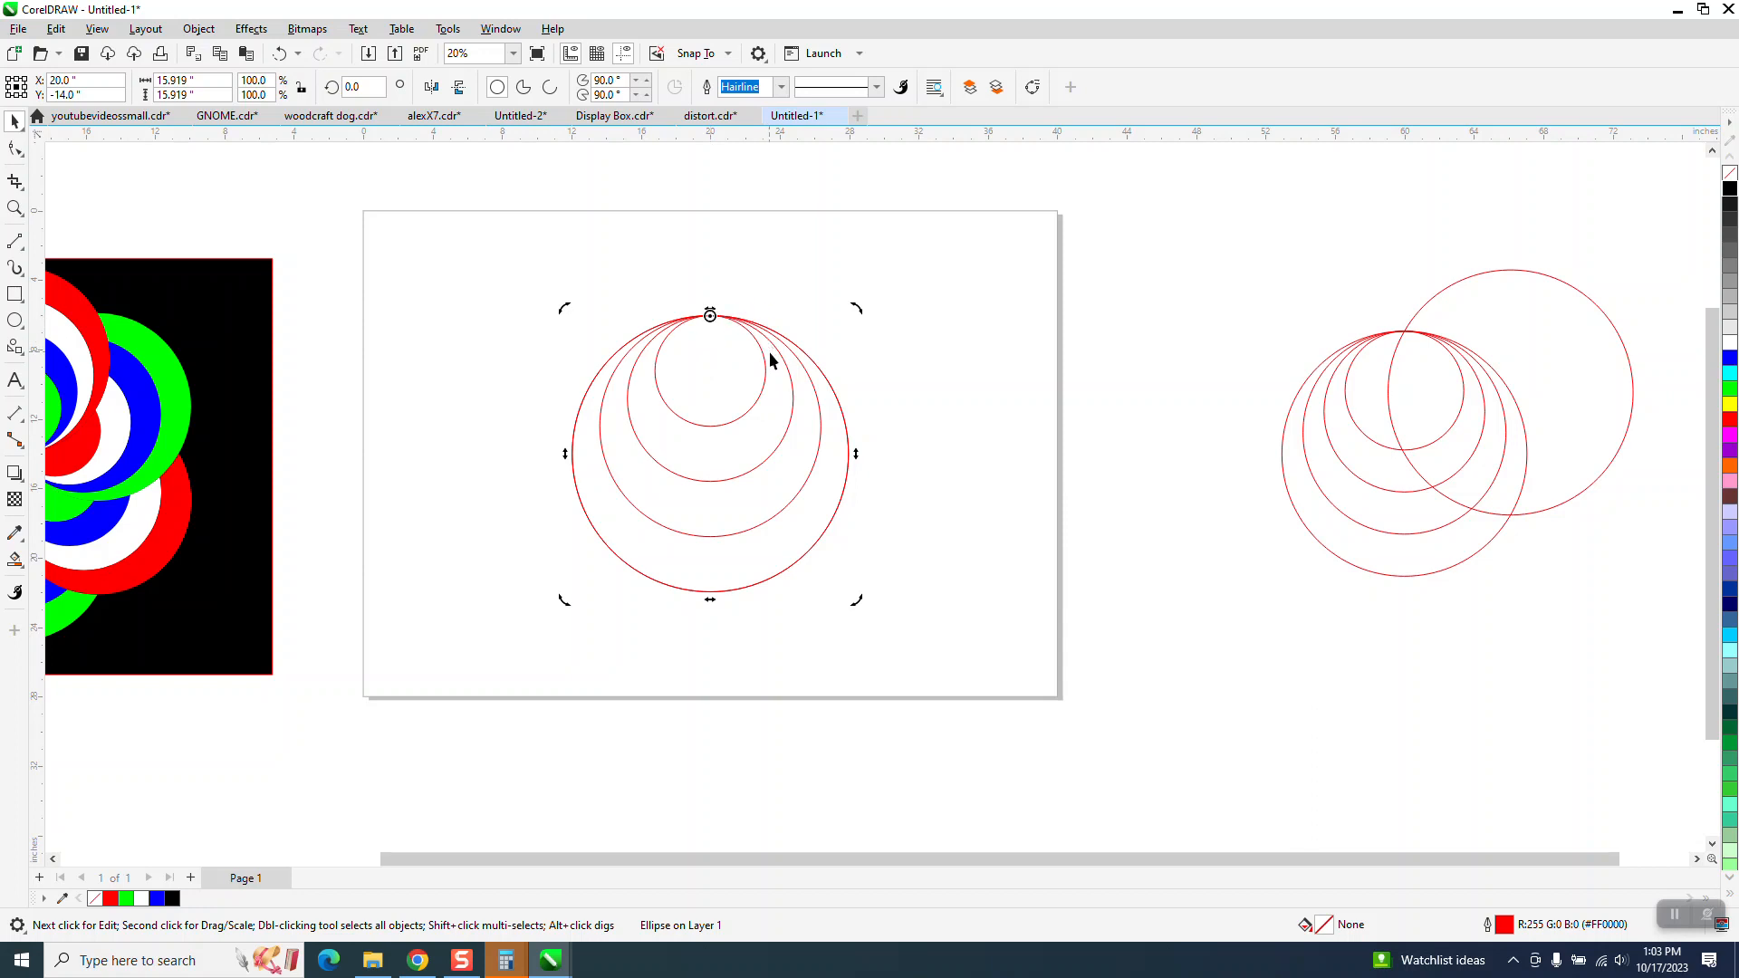
pyautogui.moveTo(378, 88); pyautogui.dragTo(173, 122)
pyautogui.write('60')
pyautogui.press('Return')
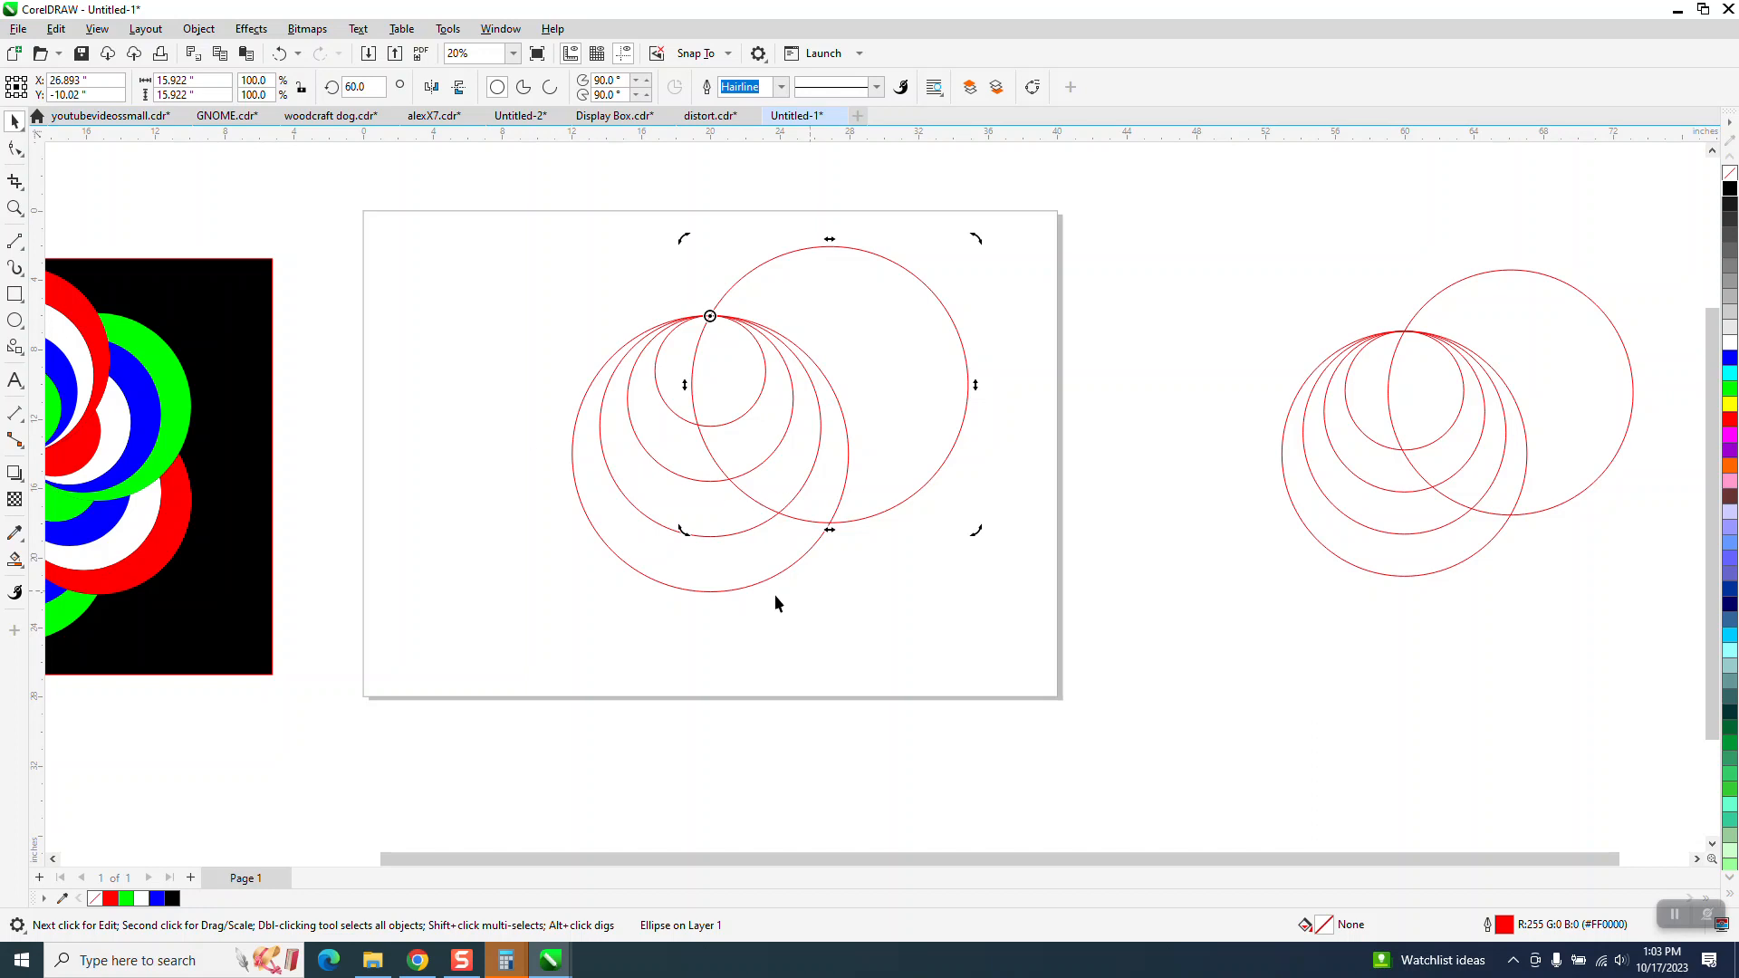
# Delete the old set of outlined circles to the right of the page
pyautogui.scroll(-1, 823, 551)
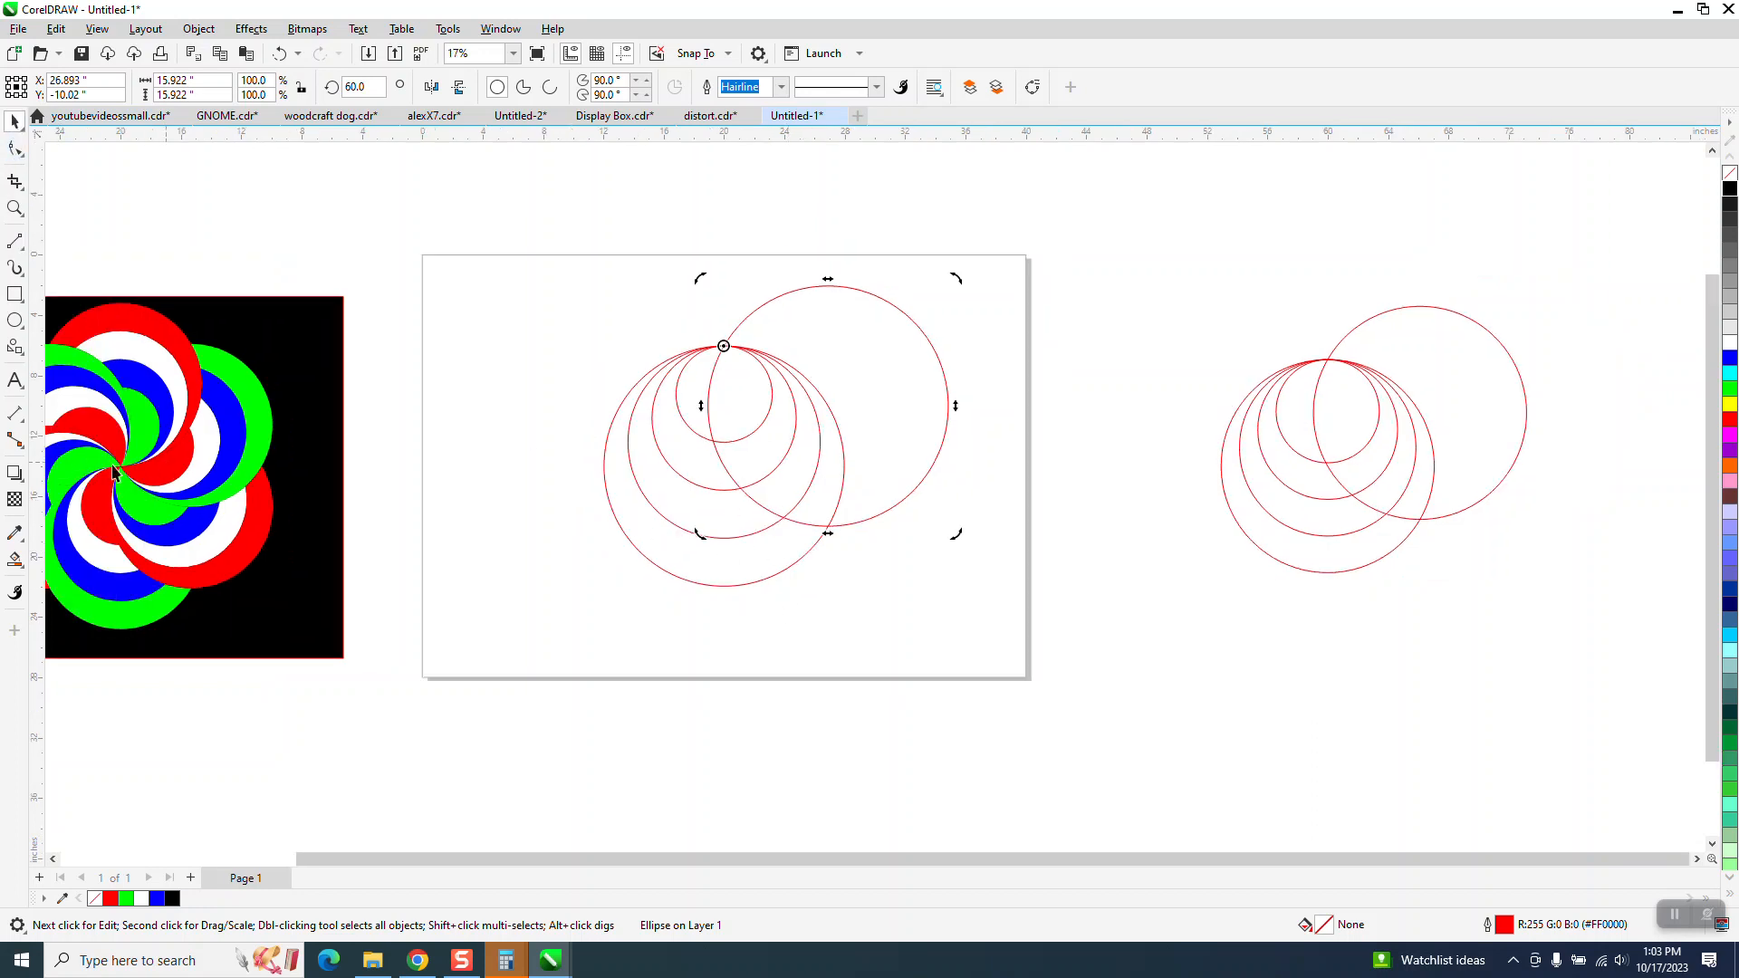
pyautogui.moveTo(1215, 256); pyautogui.dragTo(1674, 654)
pyautogui.press('Delete')
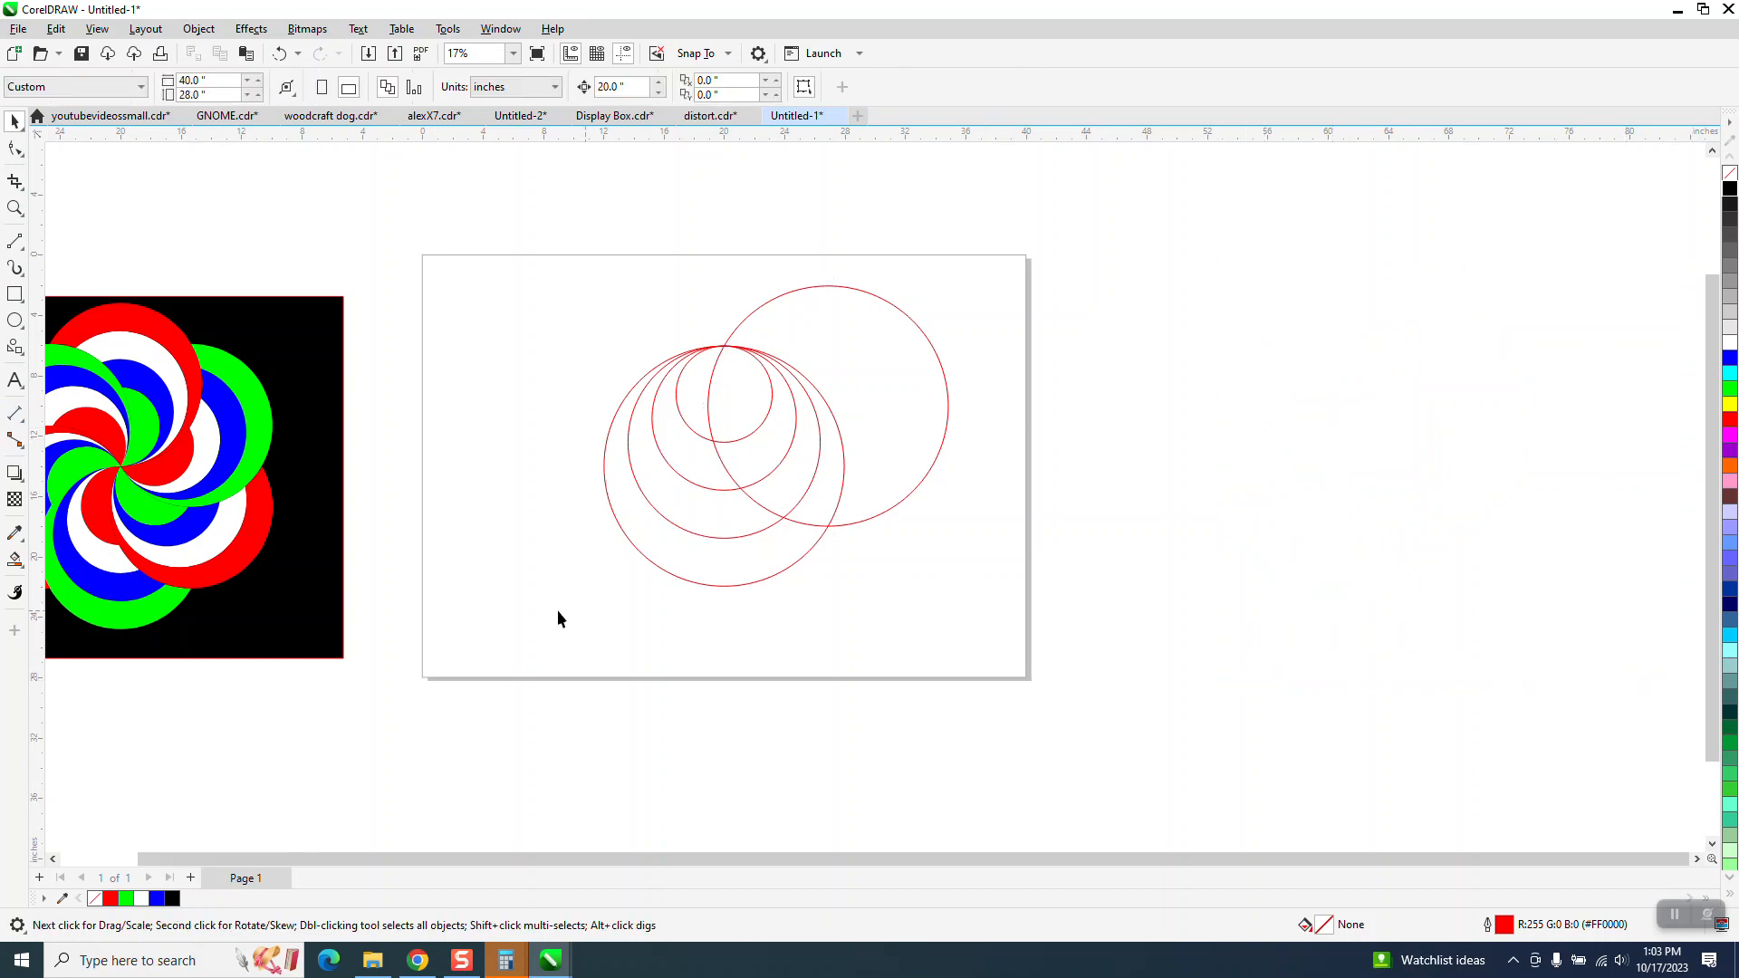
# Smart-fill the four crescent regions outside the rotated circle in green, shifting each filled shape 20 inches right of the outlines
pyautogui.click(15, 559)
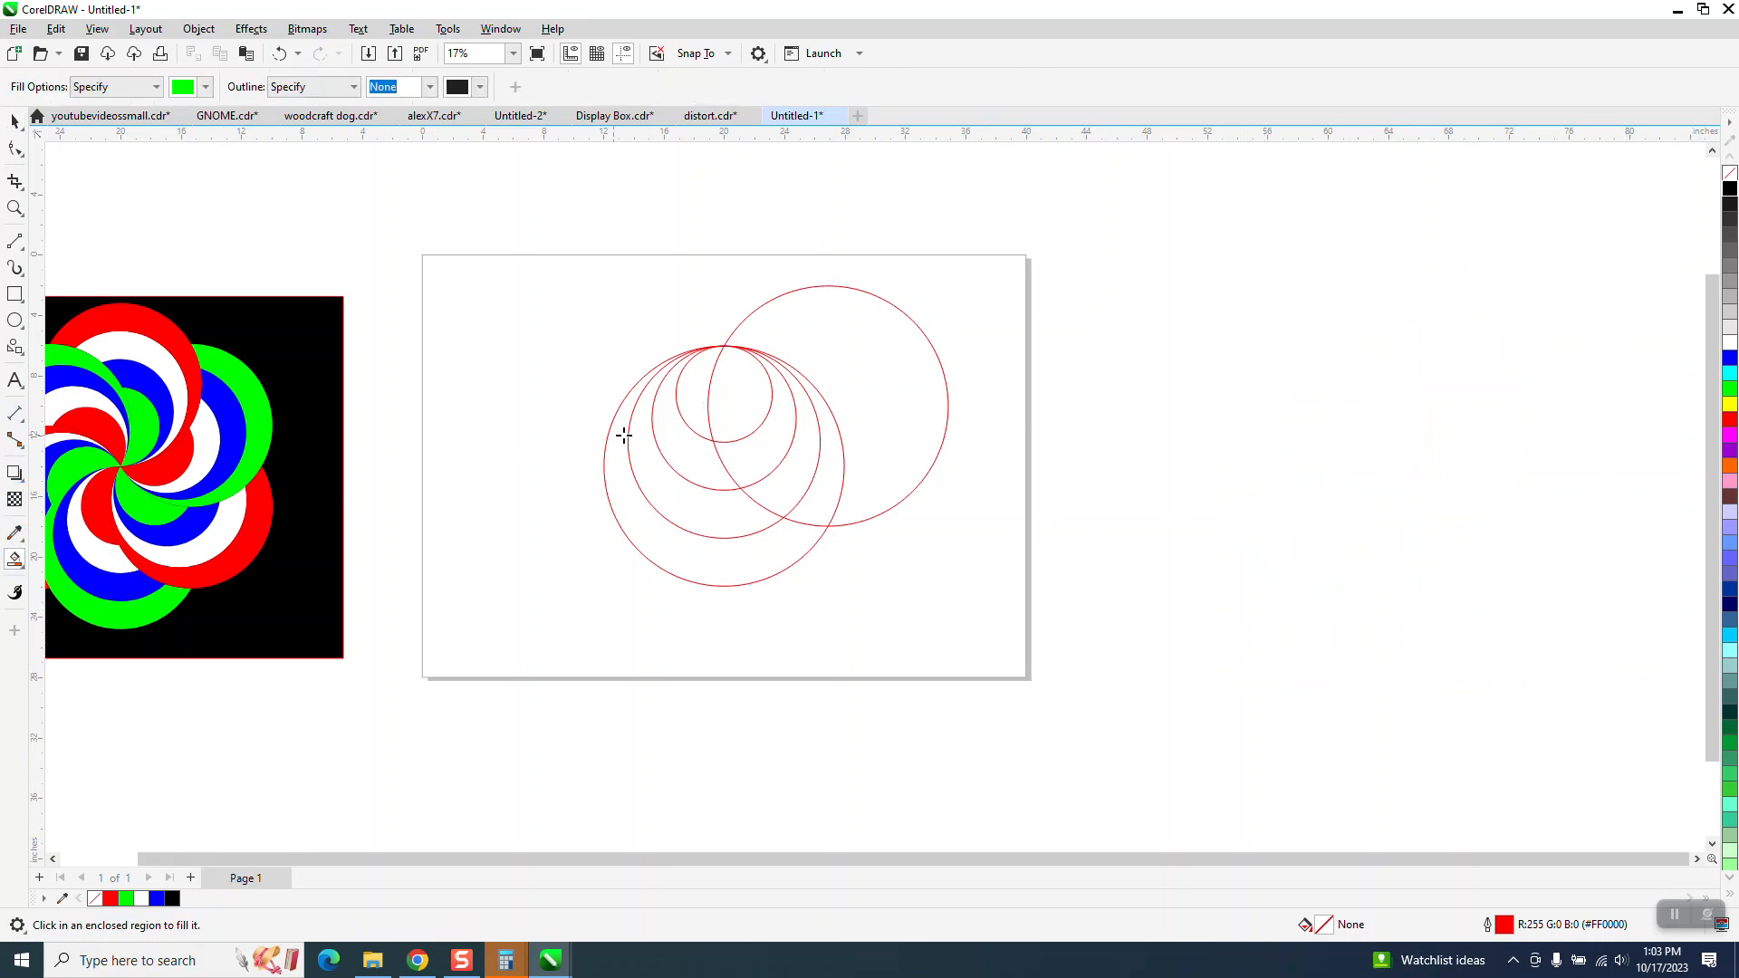
pyautogui.click(700, 414)
pyautogui.press('Right')
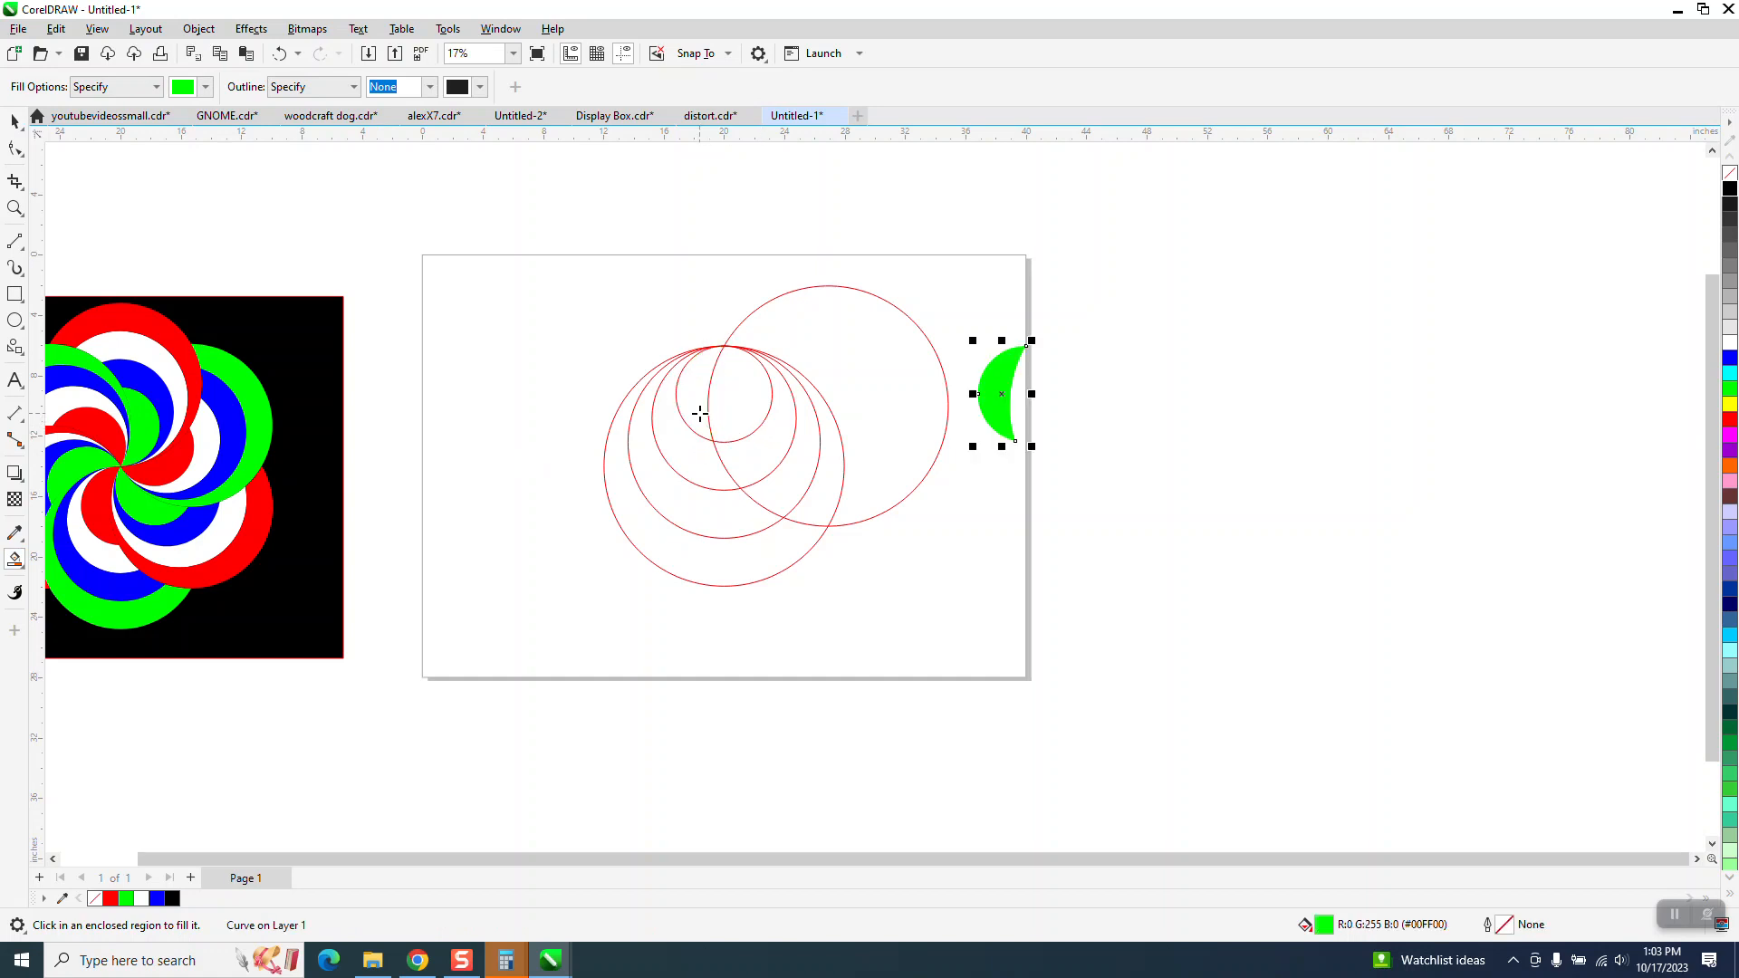
pyautogui.click(687, 435)
pyautogui.press('Right')
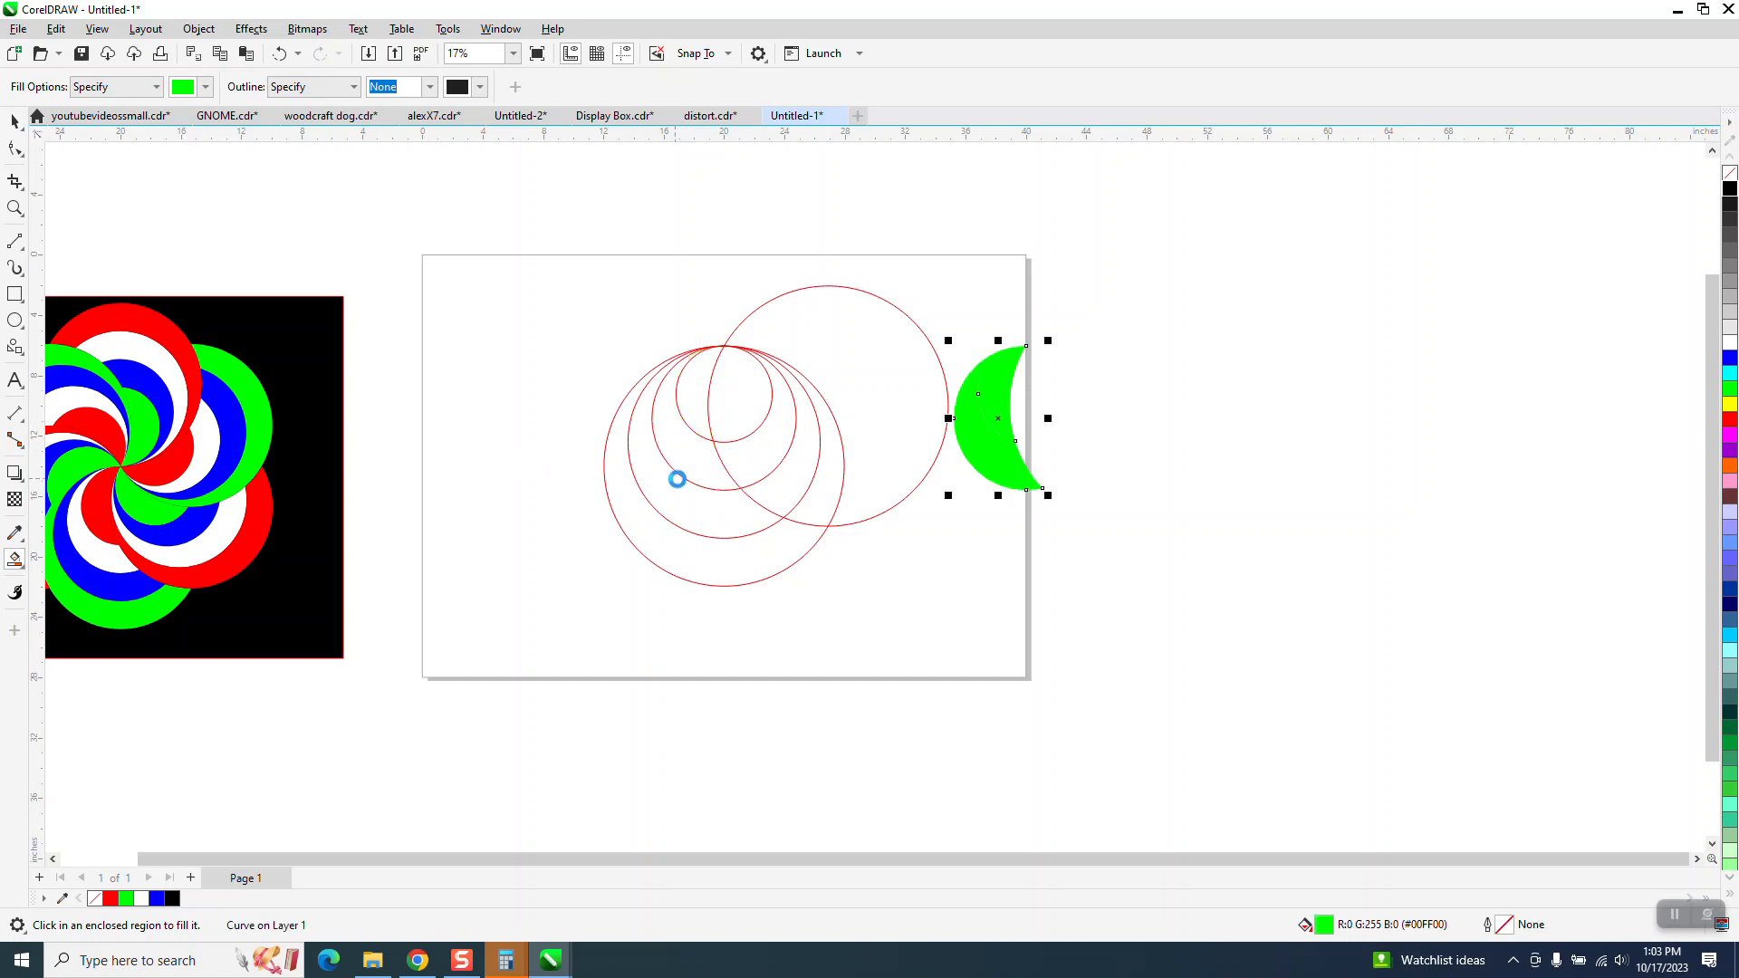
pyautogui.click(675, 477)
pyautogui.press('Right')
pyautogui.click(694, 548)
pyautogui.press('Right')
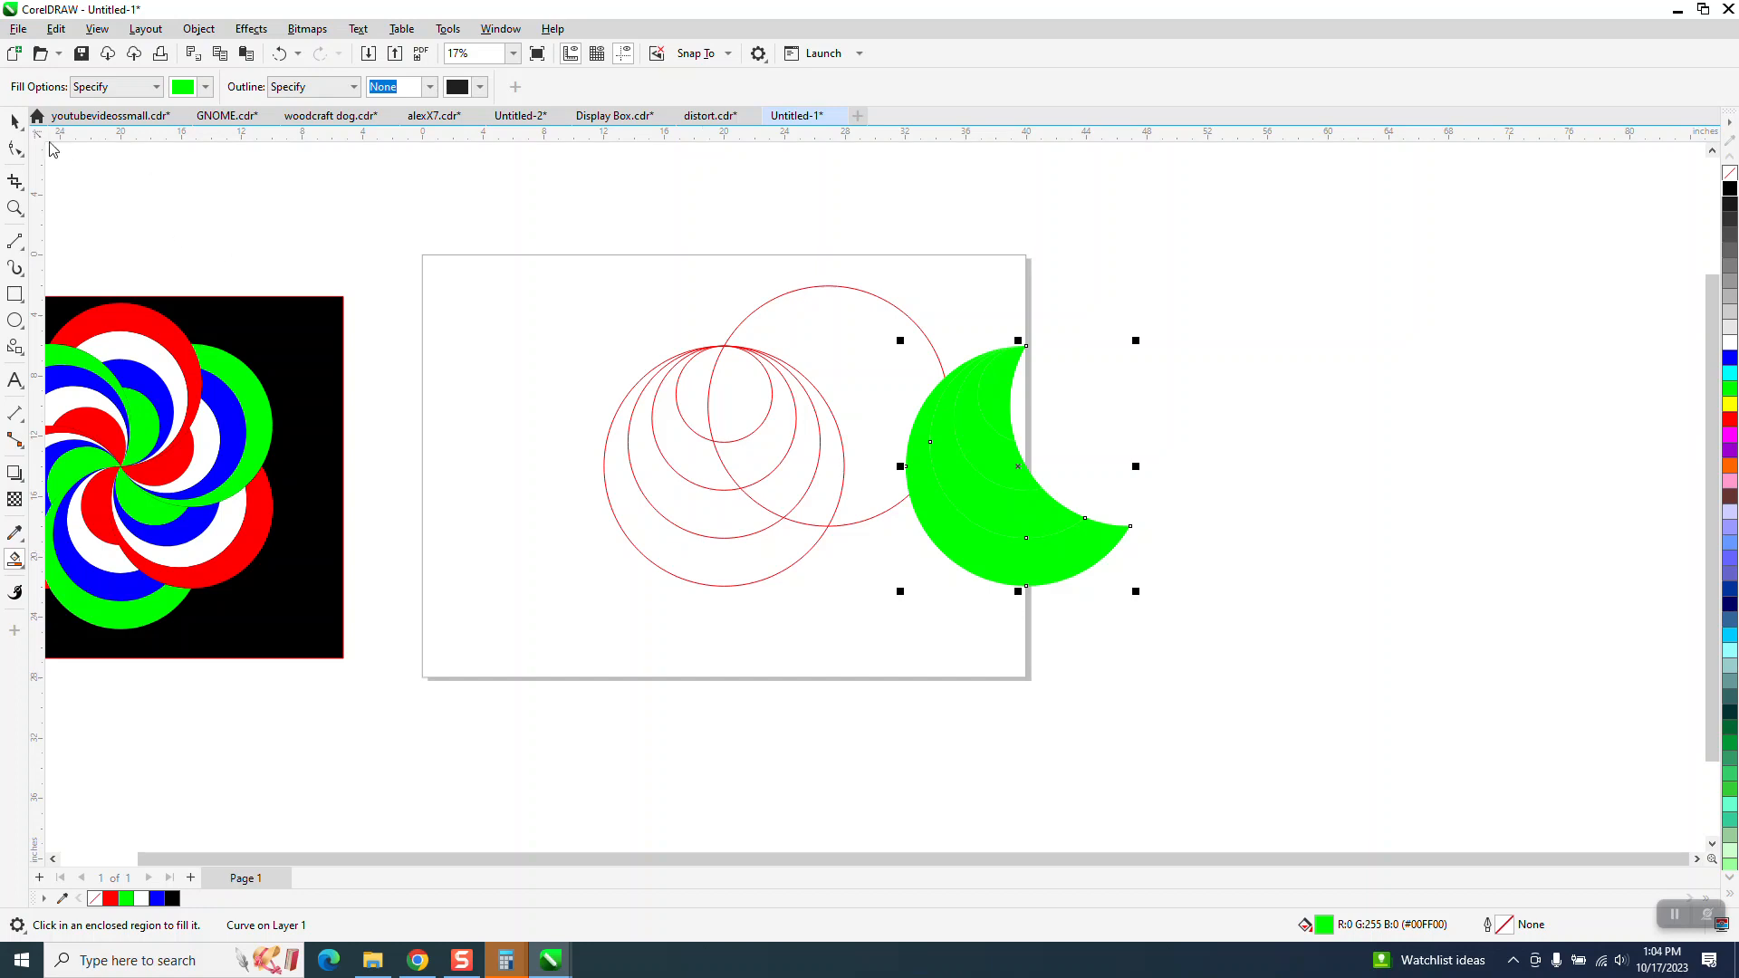
# Move the five outlined construction circles 60 inches to the right, off the page
pyautogui.click(14, 120)
pyautogui.moveTo(500, 214); pyautogui.dragTo(989, 628)
pyautogui.press('Right')
pyautogui.press('Right')
pyautogui.press('Right')
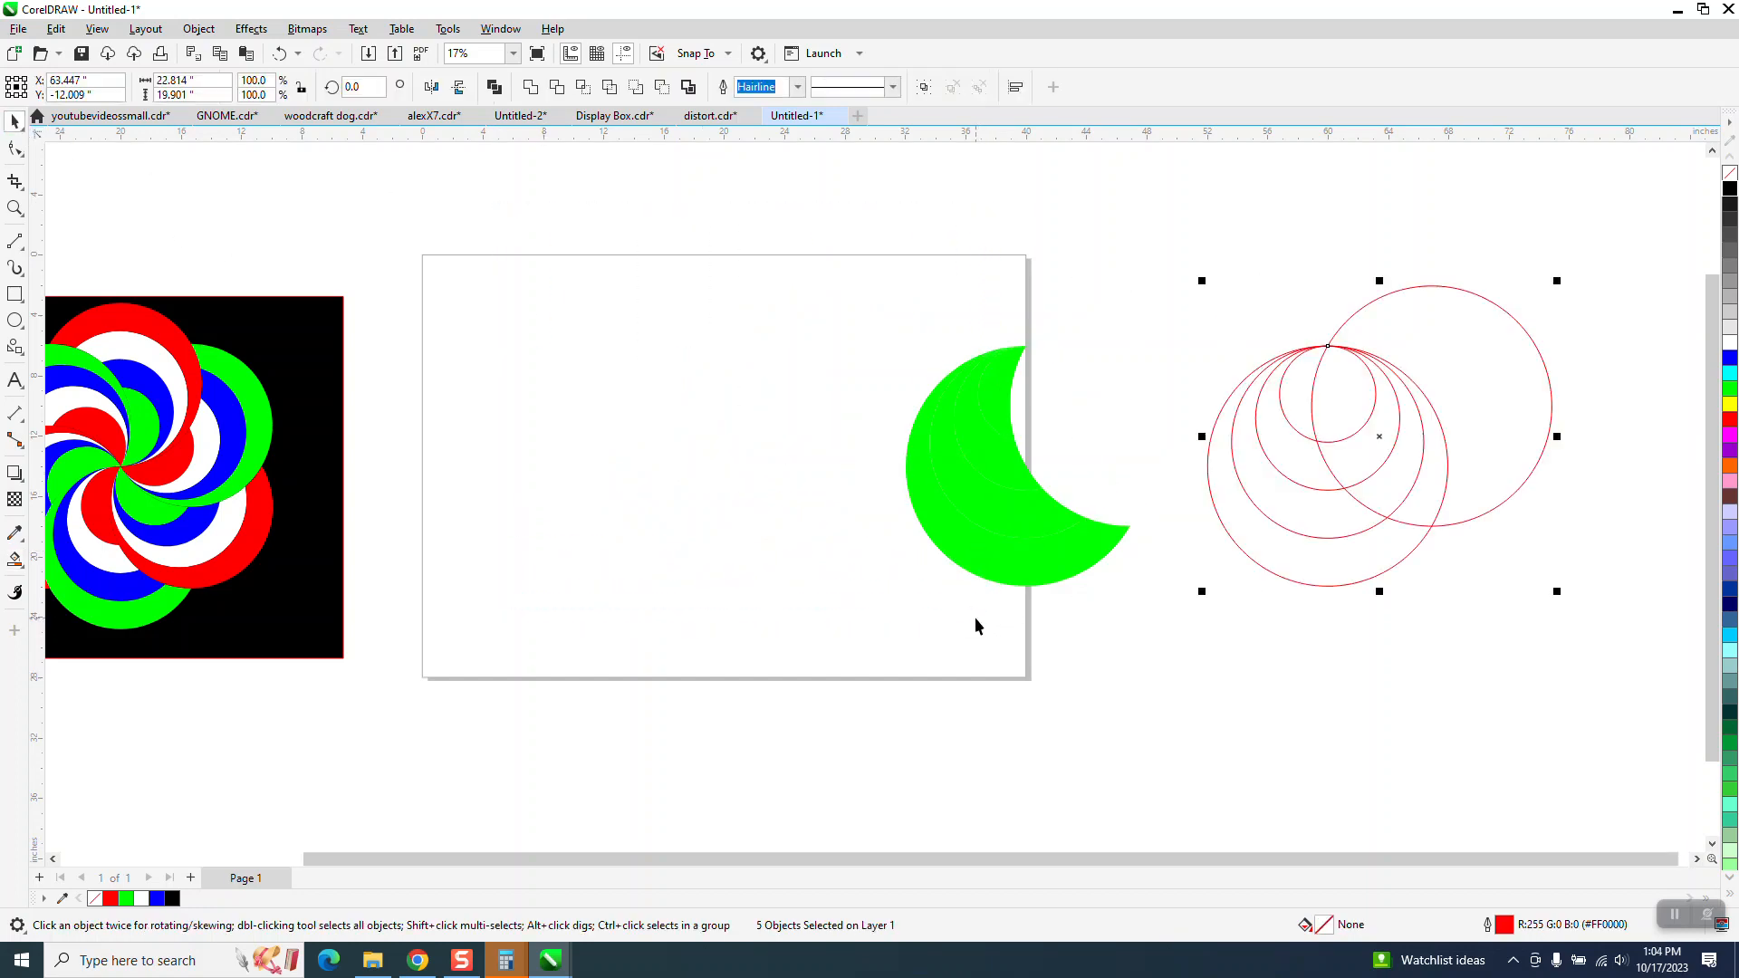
# Move the four green crescents 20 inches left, back onto the page
pyautogui.click(1013, 380)
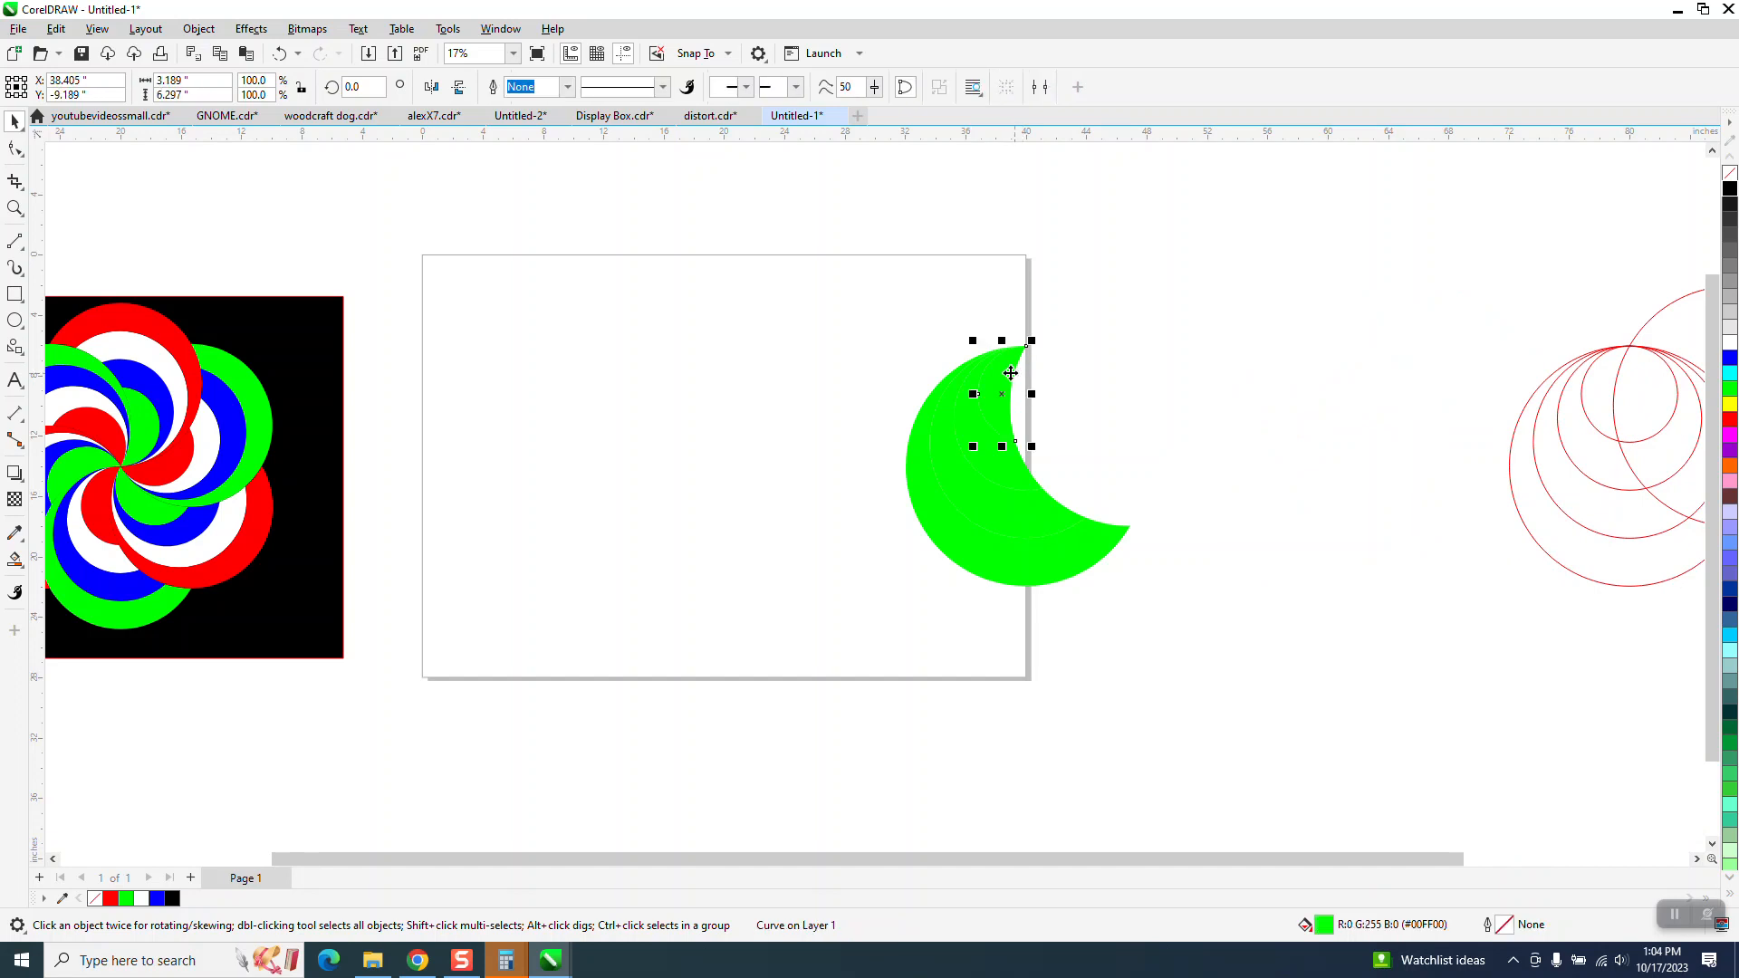
pyautogui.moveTo(790, 295); pyautogui.dragTo(1375, 738)
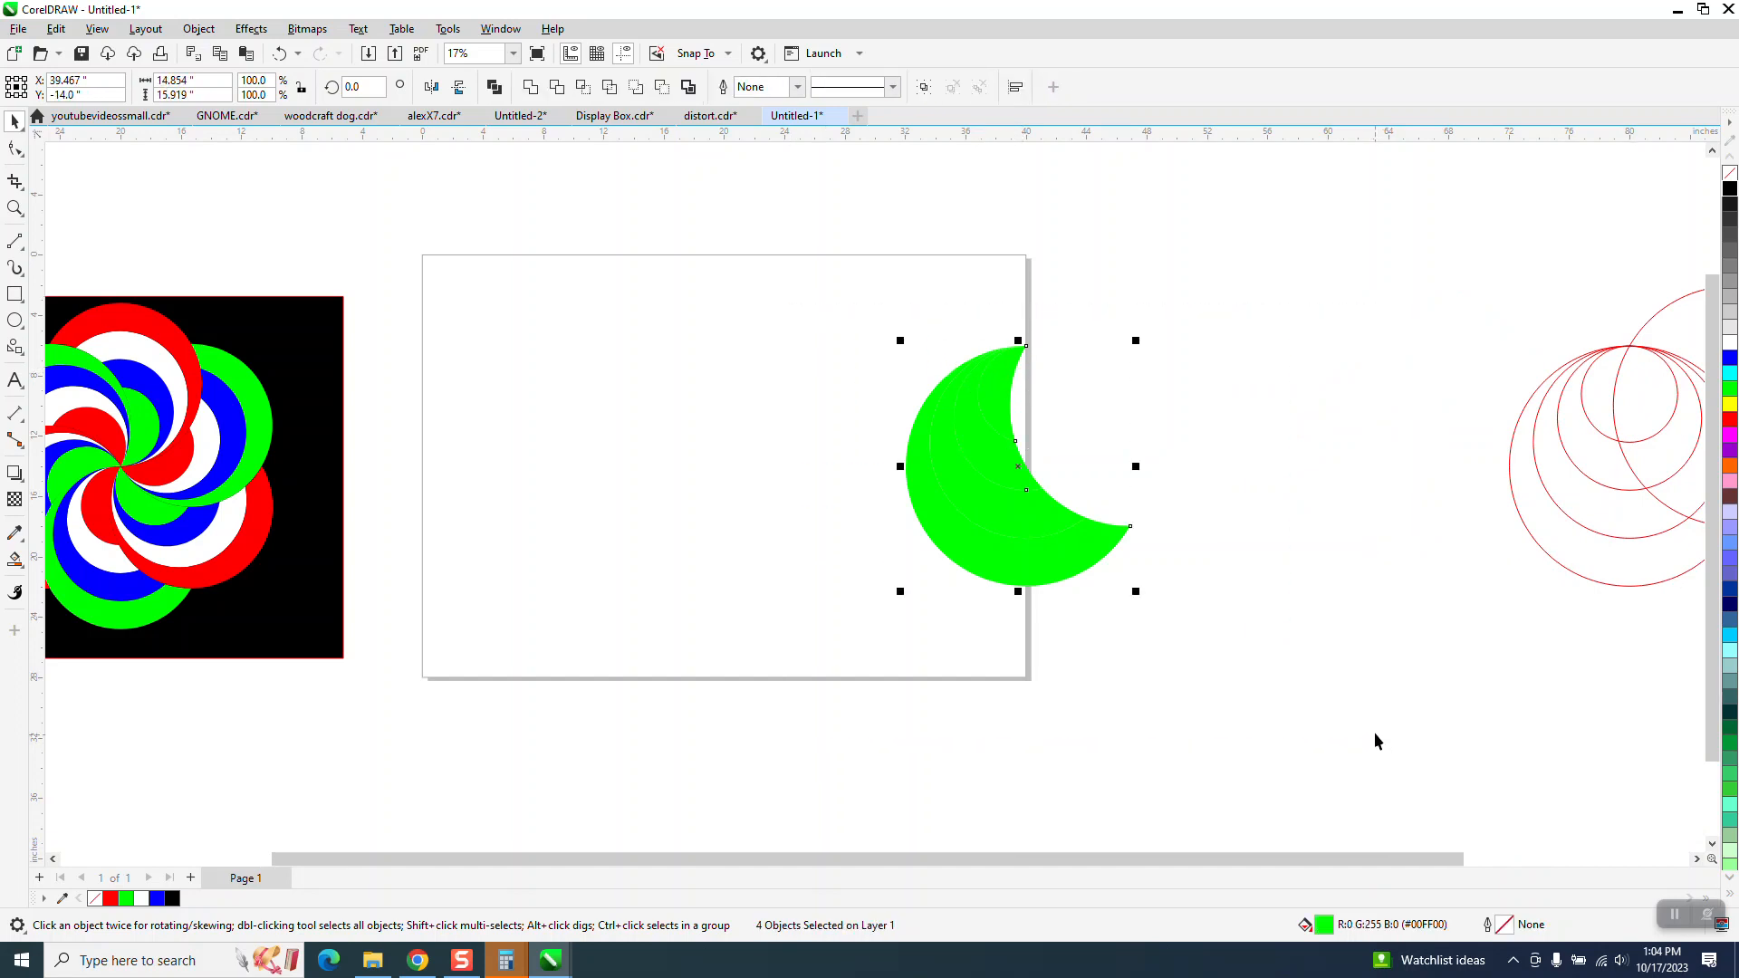
pyautogui.press('Left')
# Recolor the smallest crescent blue, the second smallest red and the third yellow, leaving the outermost one green
pyautogui.click(835, 420)
pyautogui.click(723, 371)
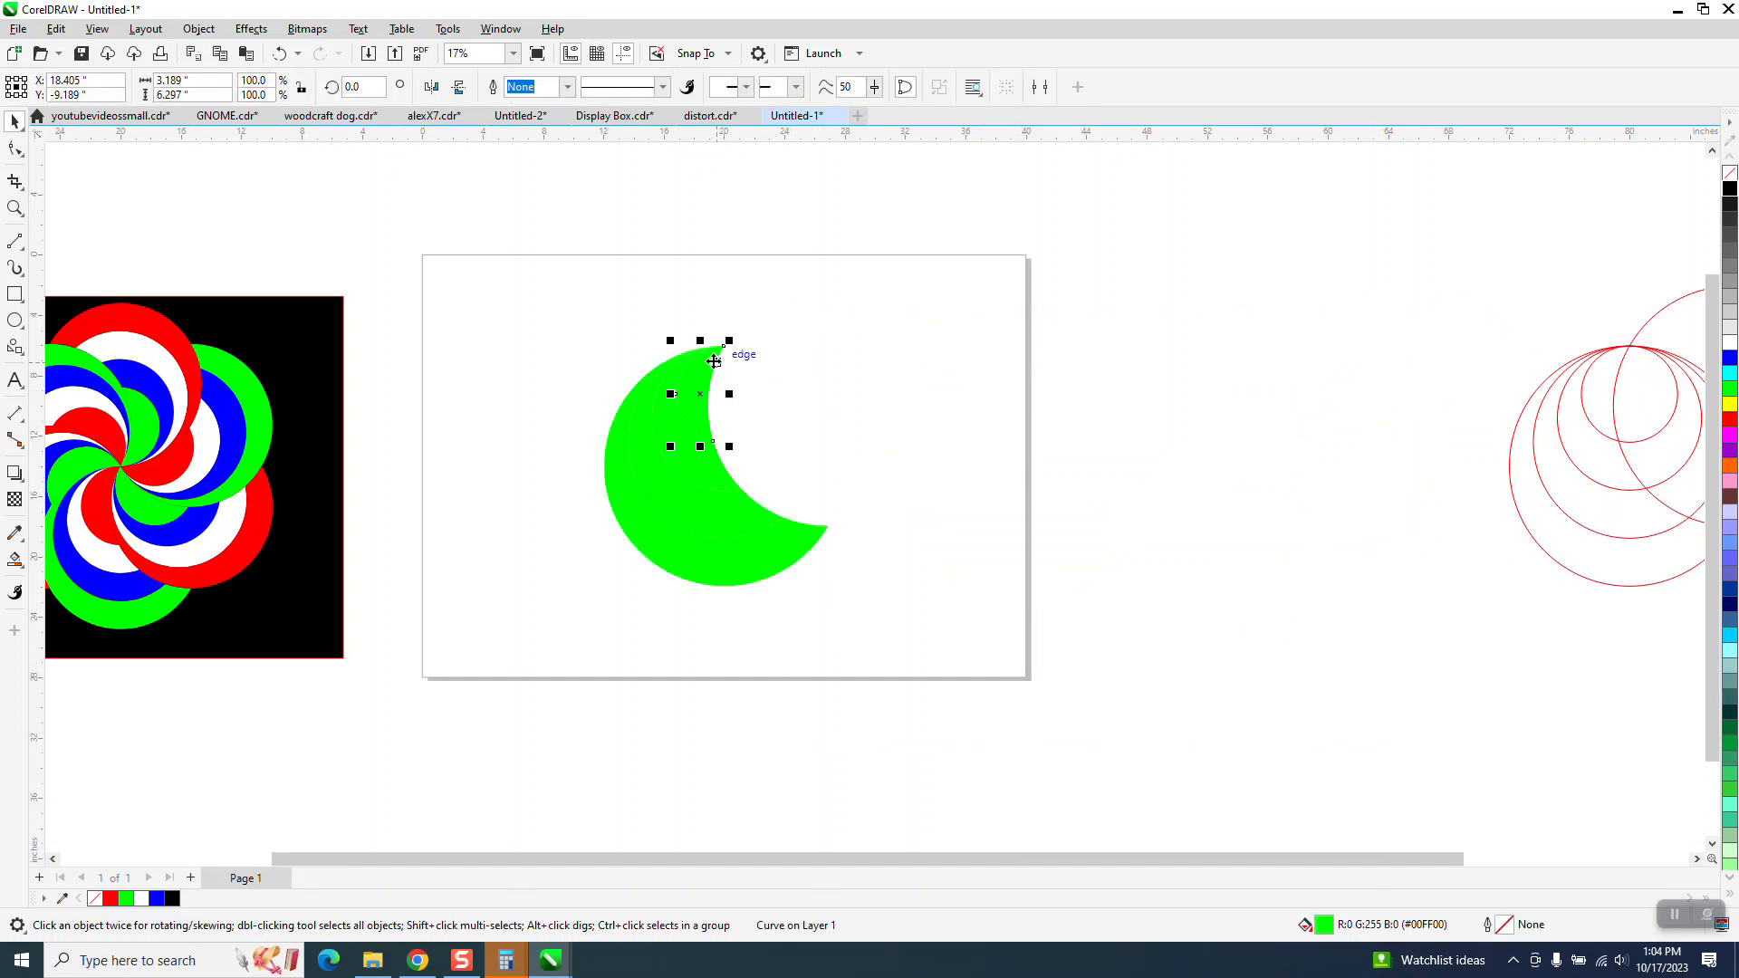
pyautogui.click(1730, 357)
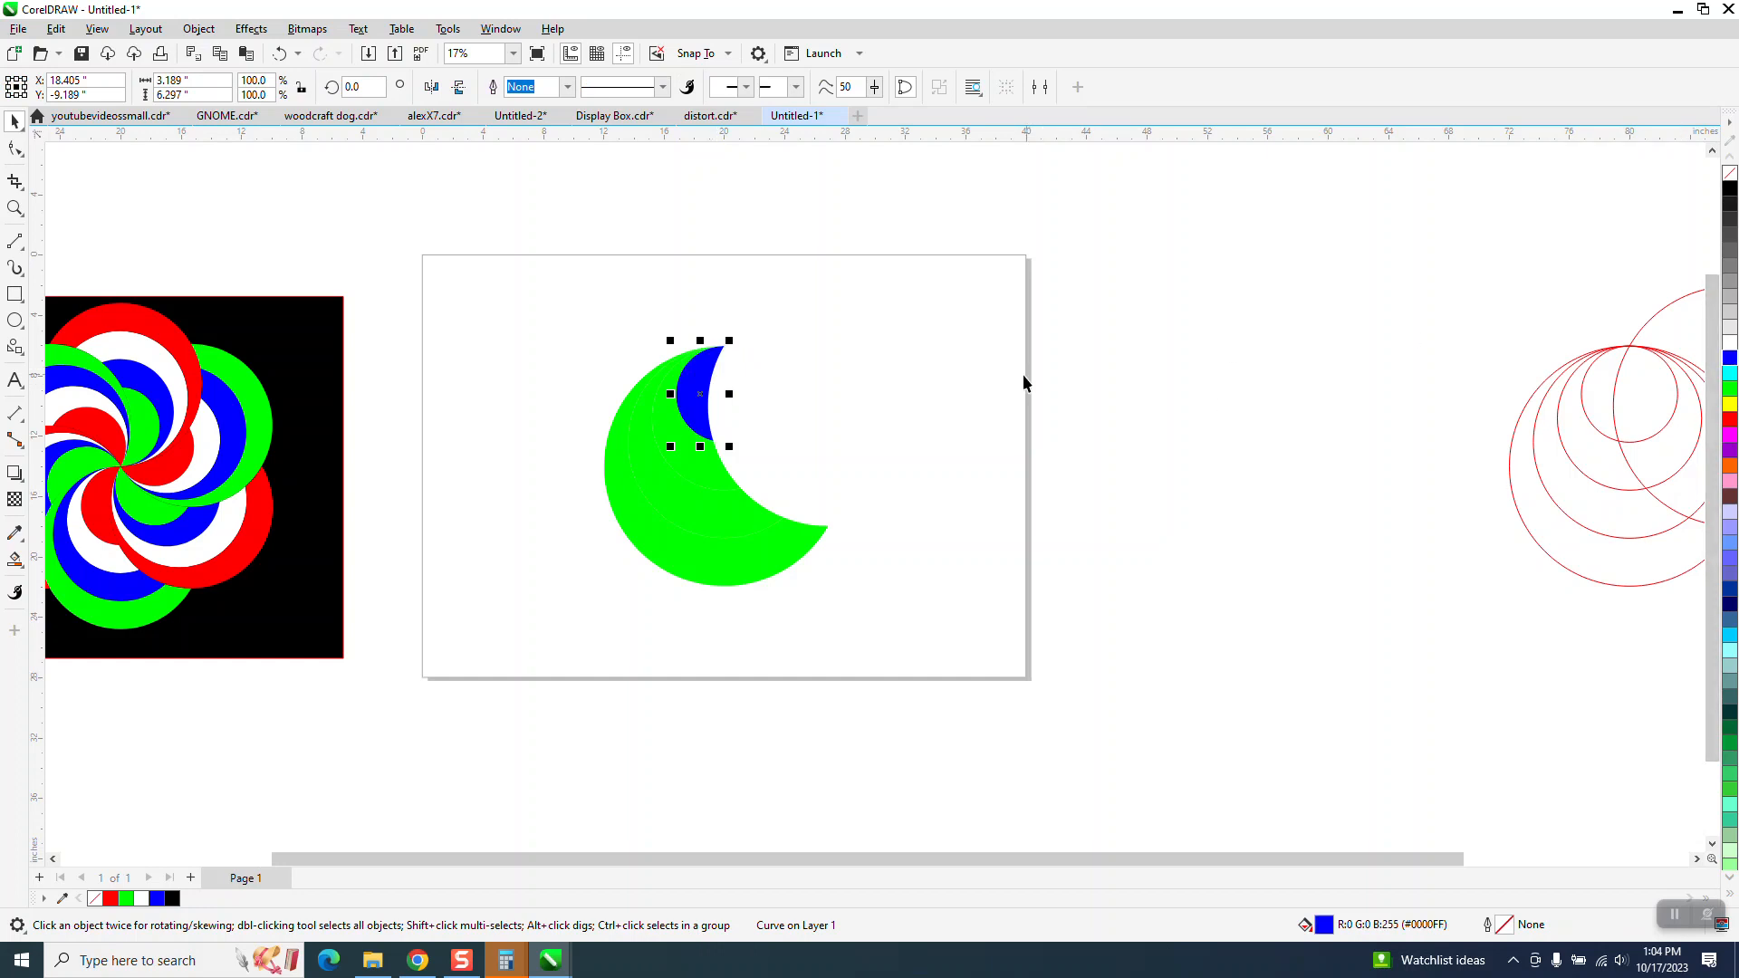
pyautogui.click(1024, 375)
pyautogui.click(668, 417)
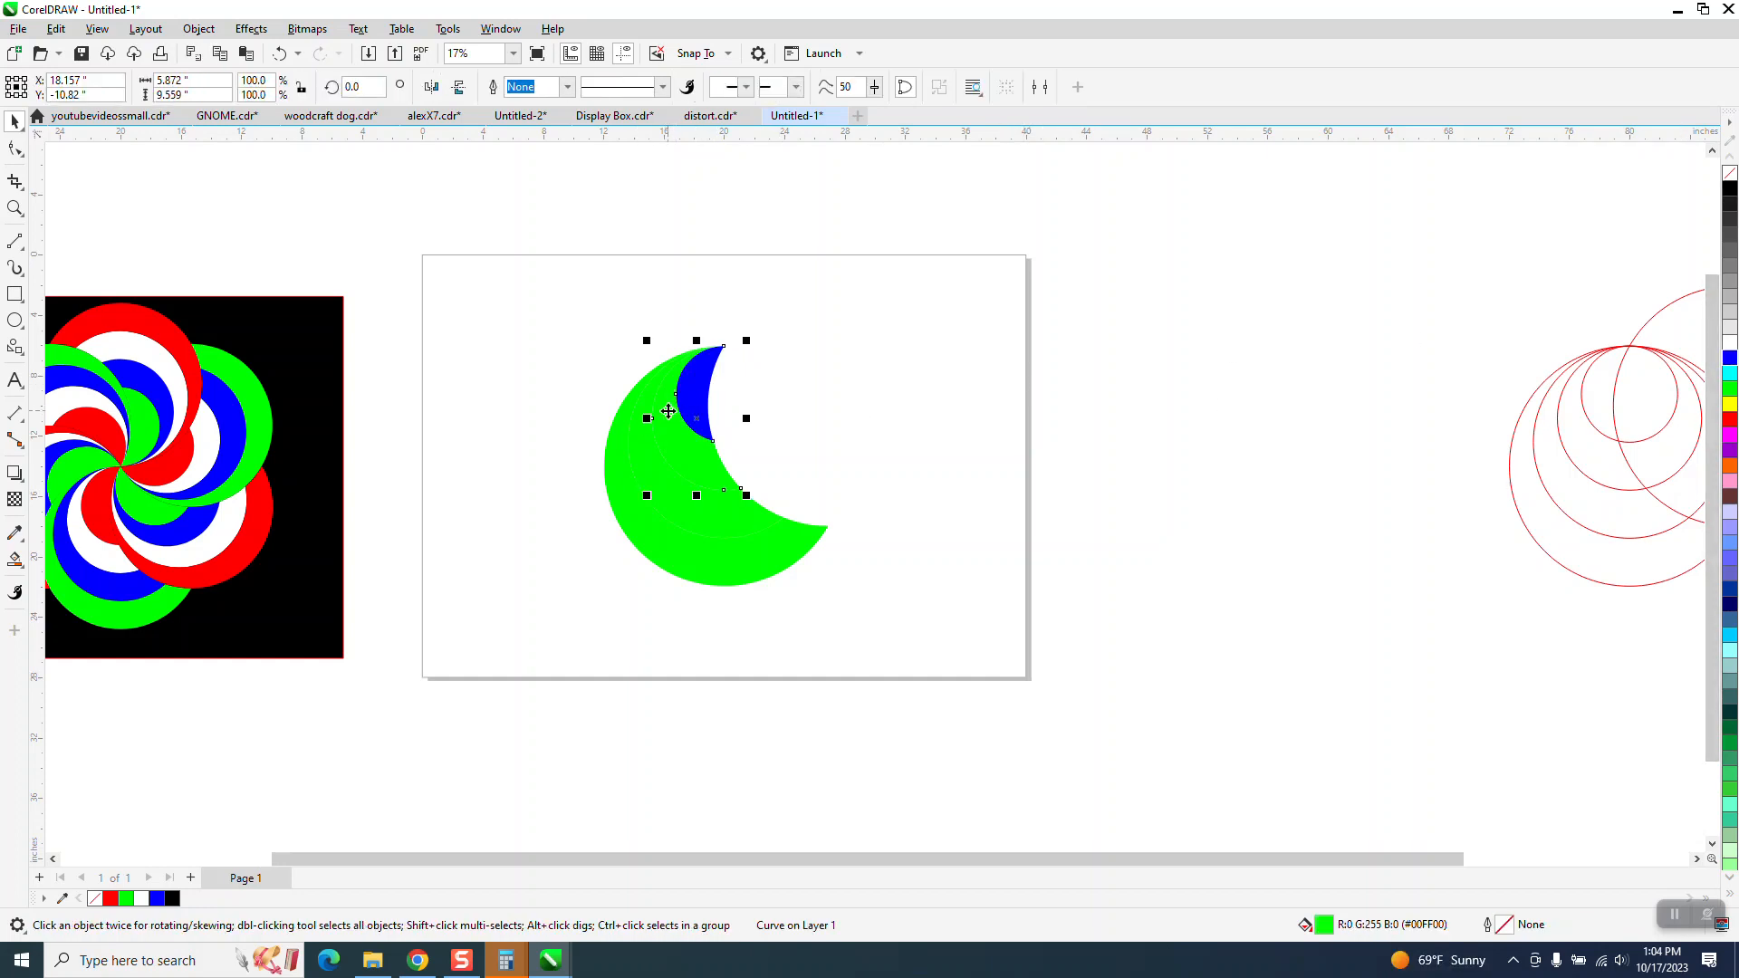
pyautogui.click(1732, 422)
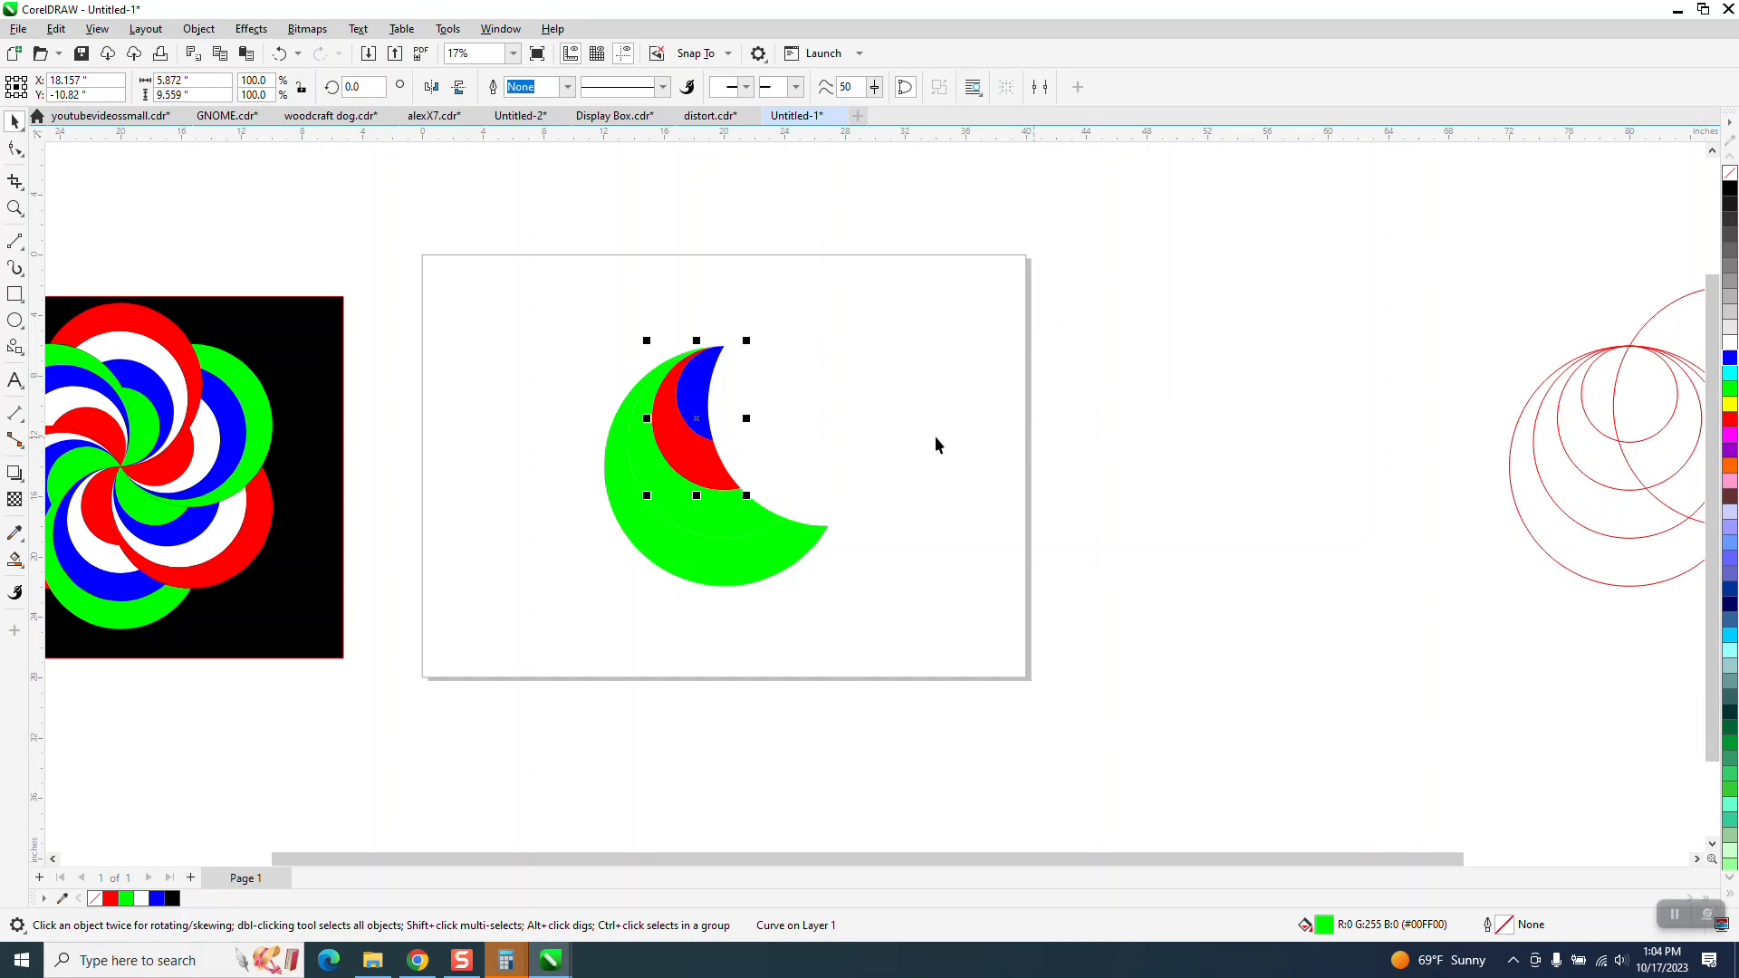
pyautogui.click(765, 501)
pyautogui.click(719, 506)
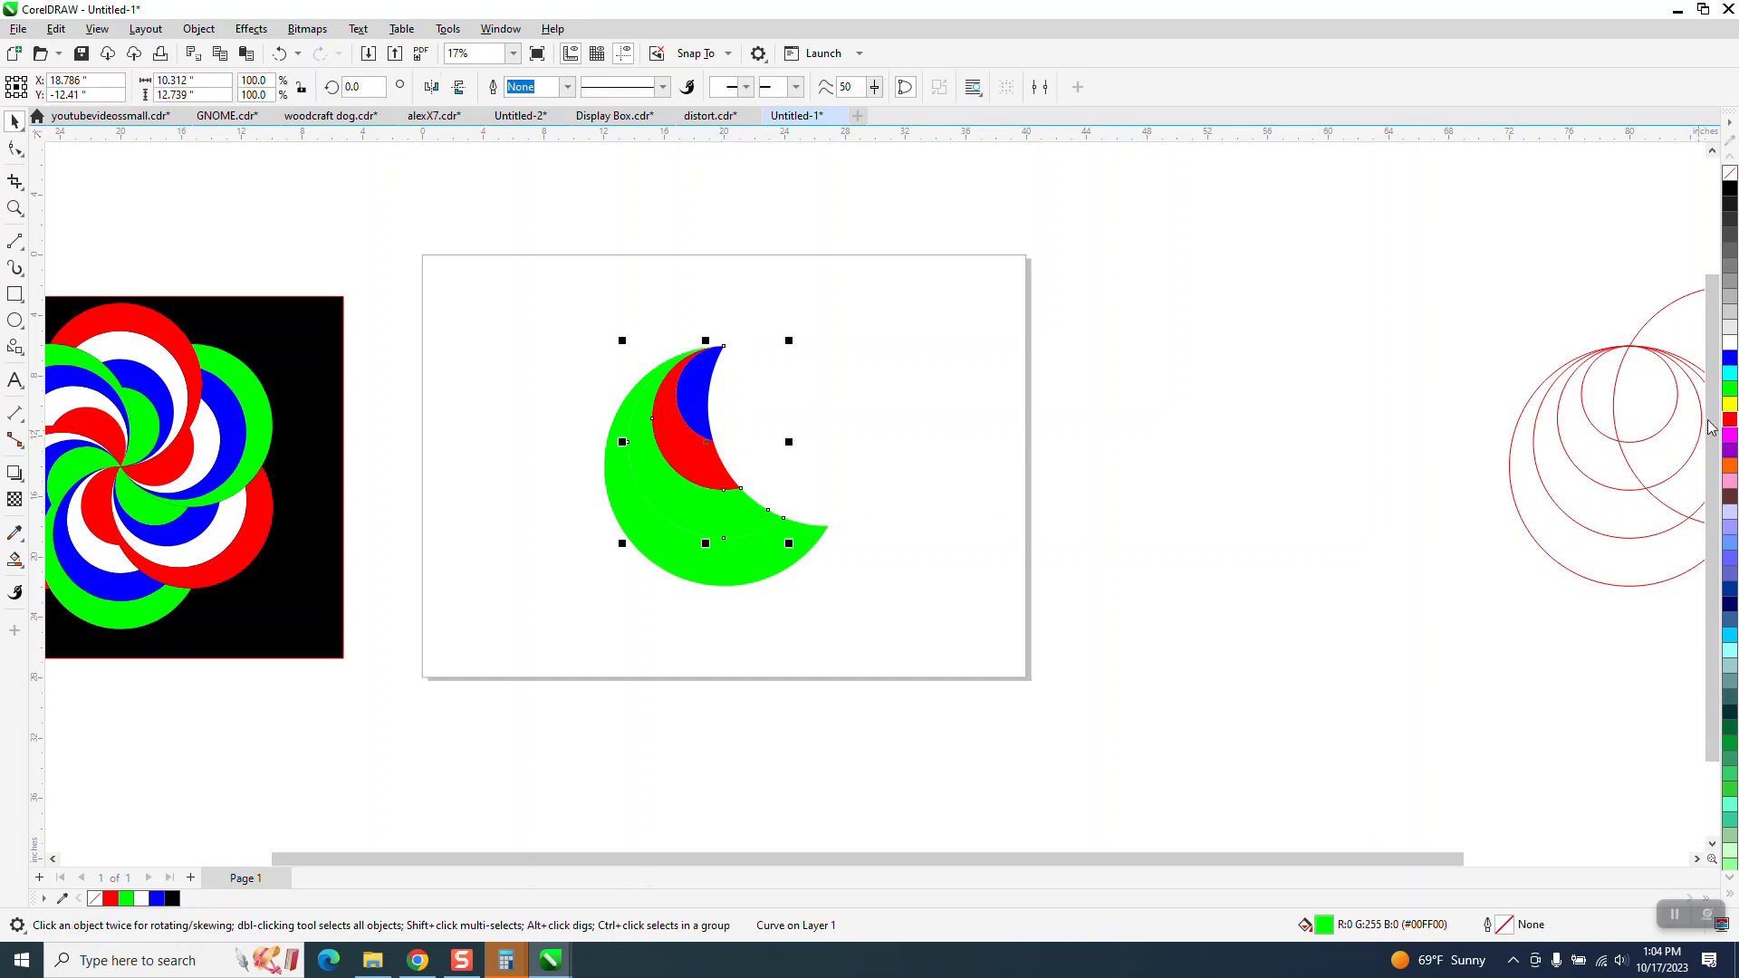
pyautogui.click(1730, 404)
pyautogui.click(957, 534)
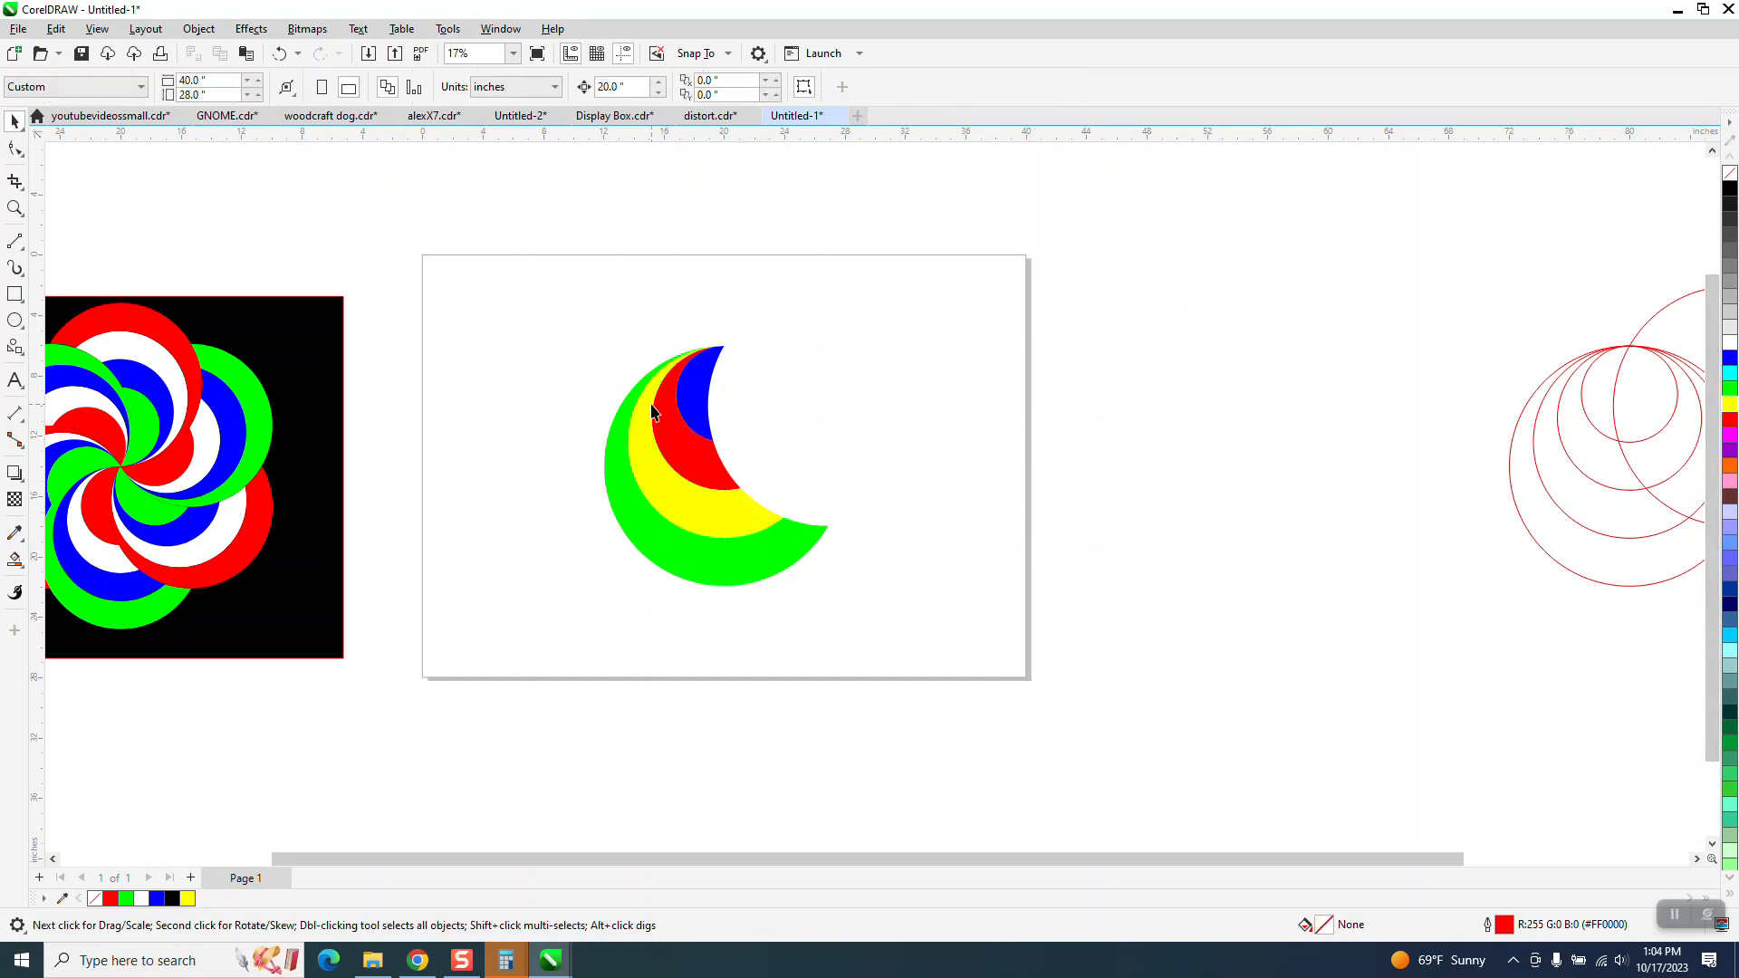
# Try rotating a copy of the four ungrouped crescents by 60 degrees around their shared top tip
pyautogui.moveTo(467, 290); pyautogui.dragTo(940, 627)
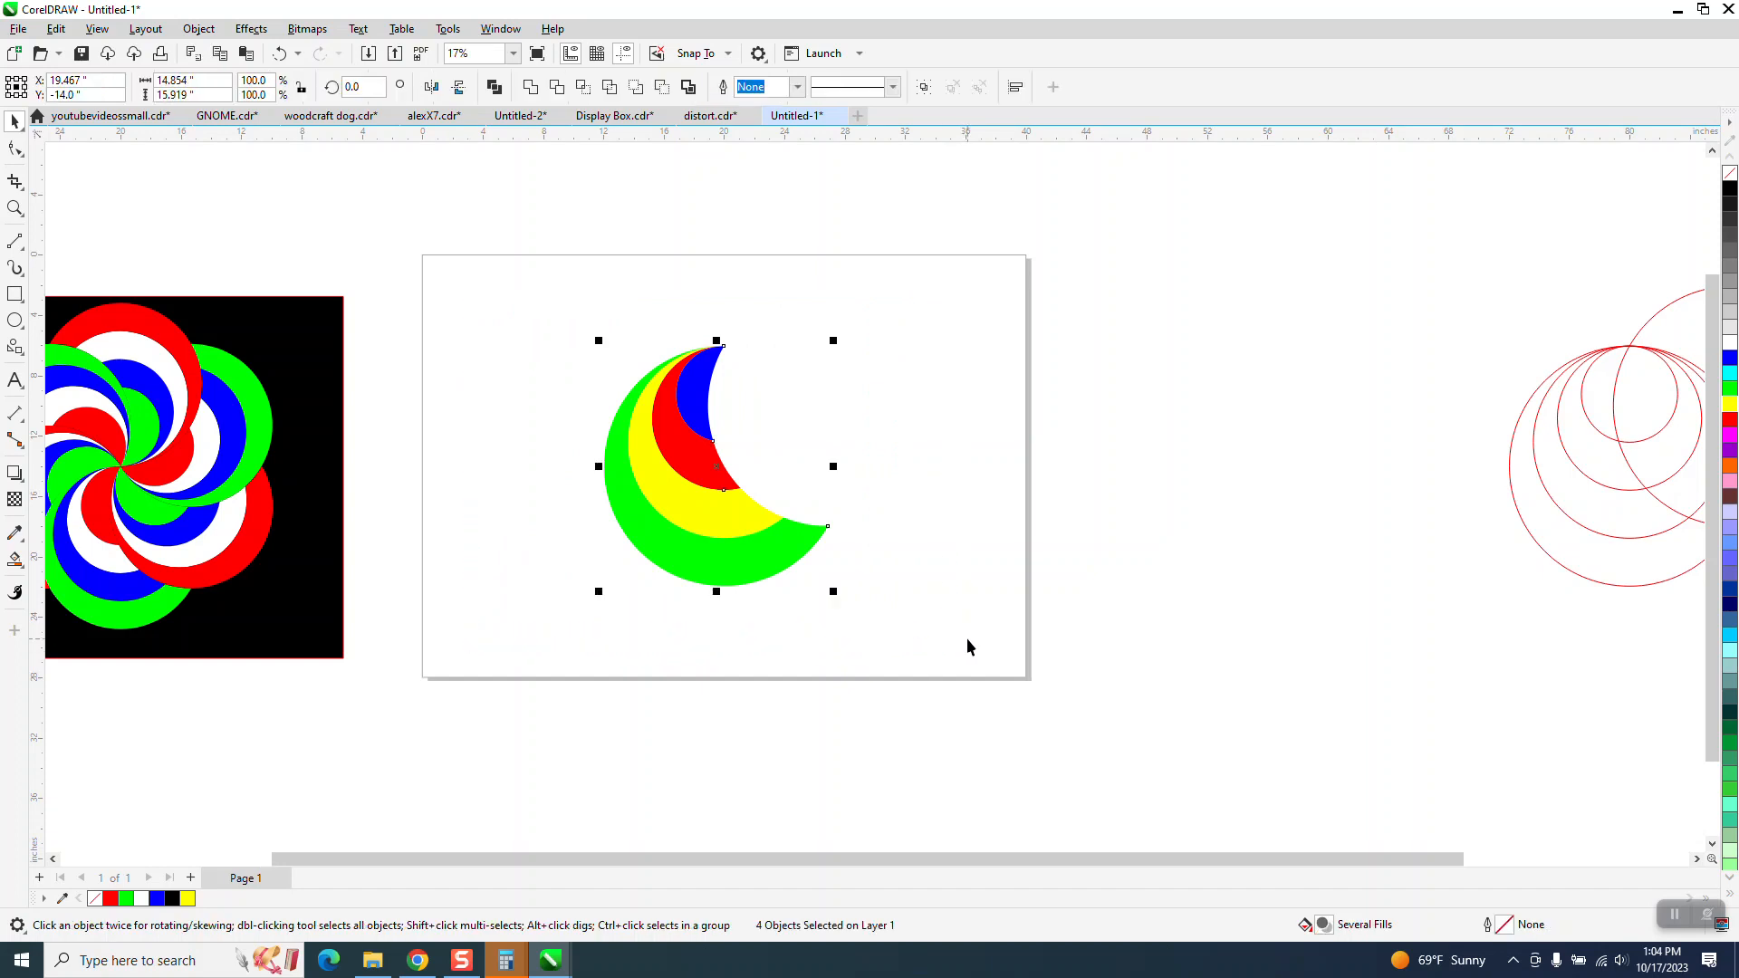
pyautogui.click(721, 470)
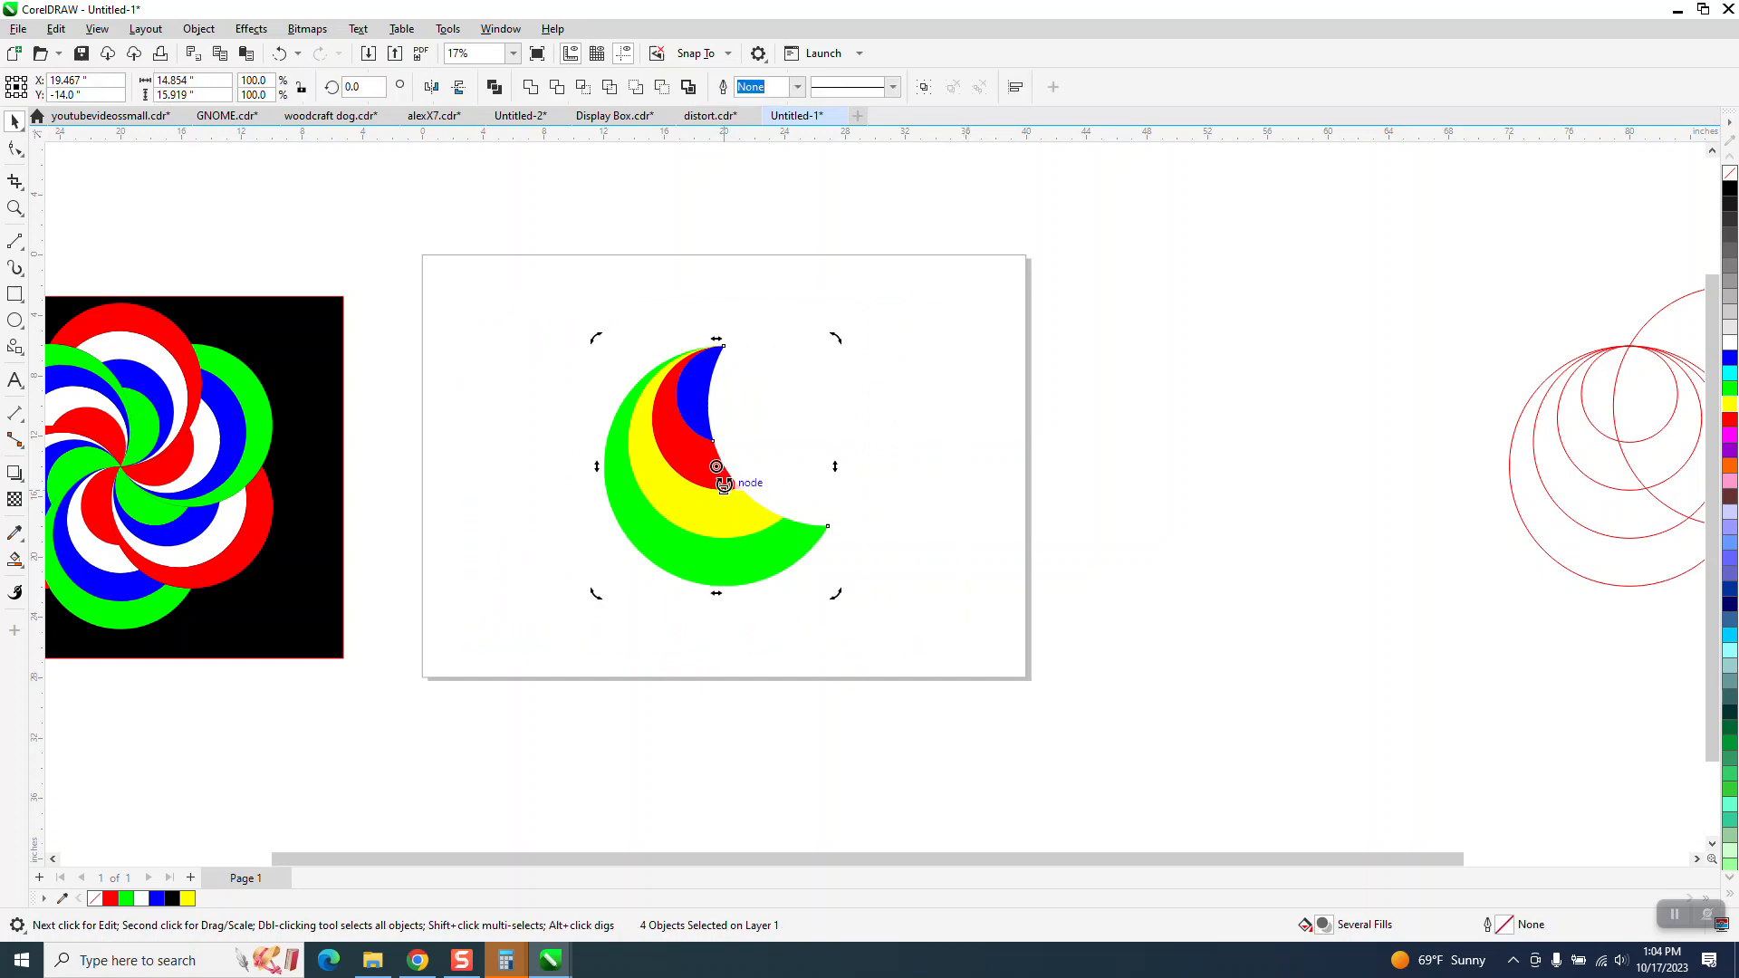
pyautogui.moveTo(721, 470); pyautogui.dragTo(724, 346)
pyautogui.write('60')
pyautogui.press('Return')
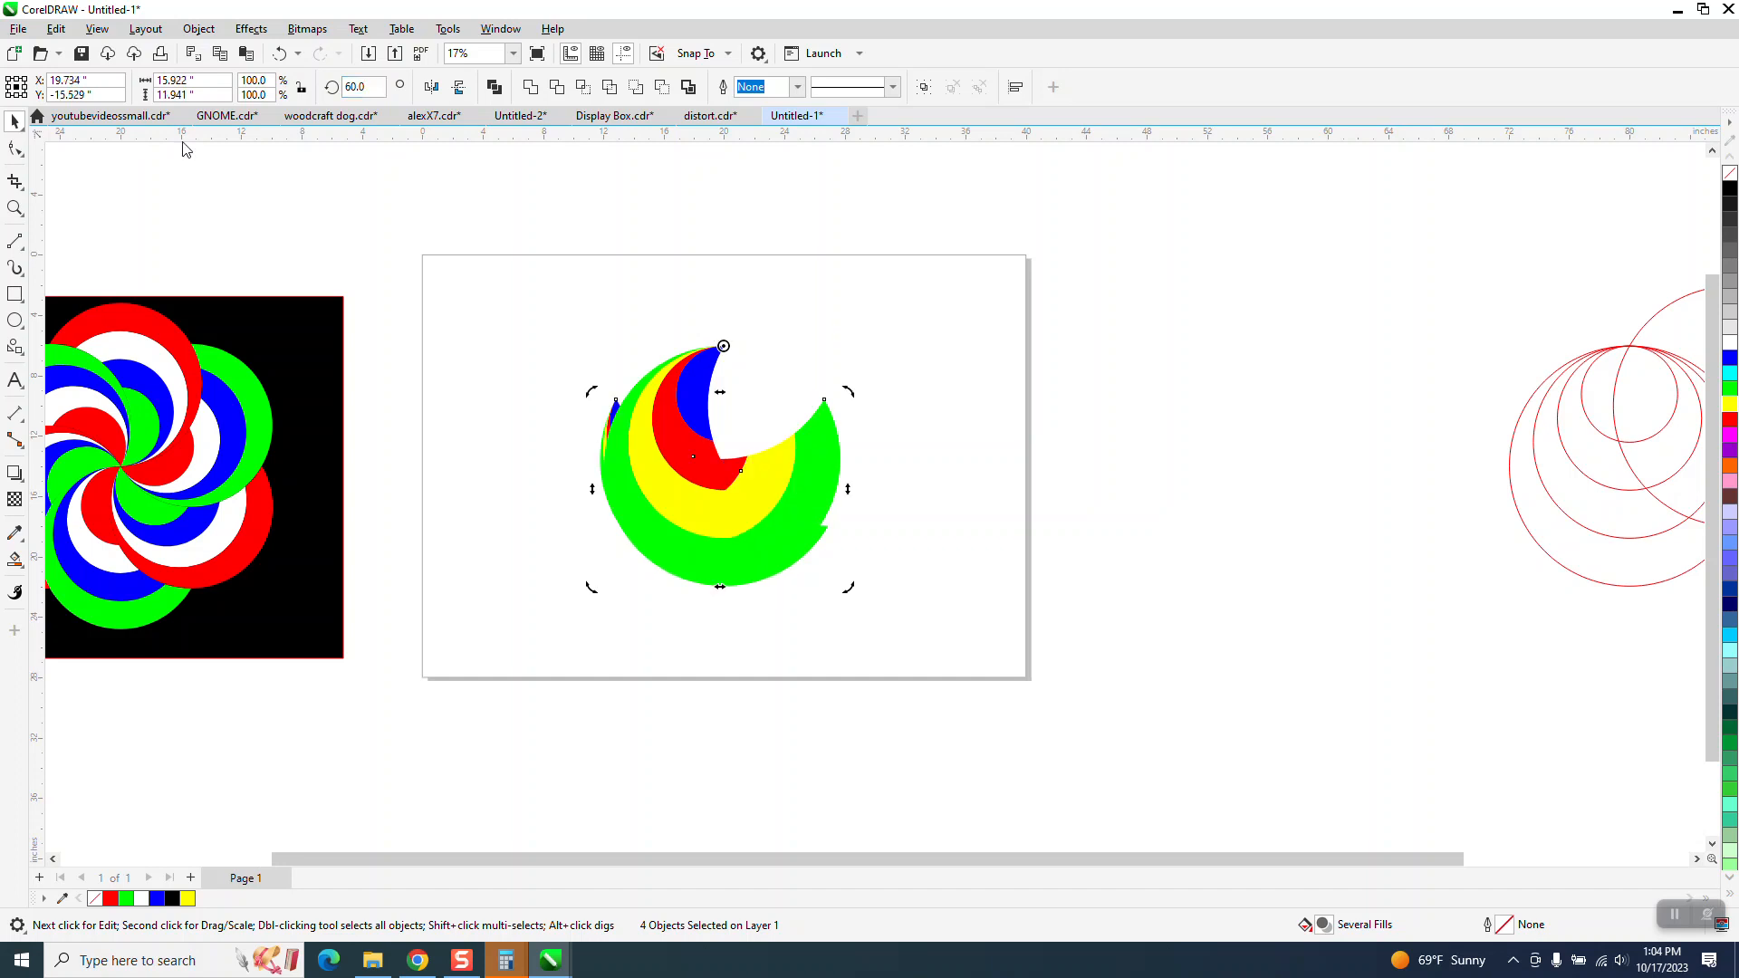
# Undo the rotated copy of the crescents while keeping the yellow fill
pyautogui.click(279, 53)
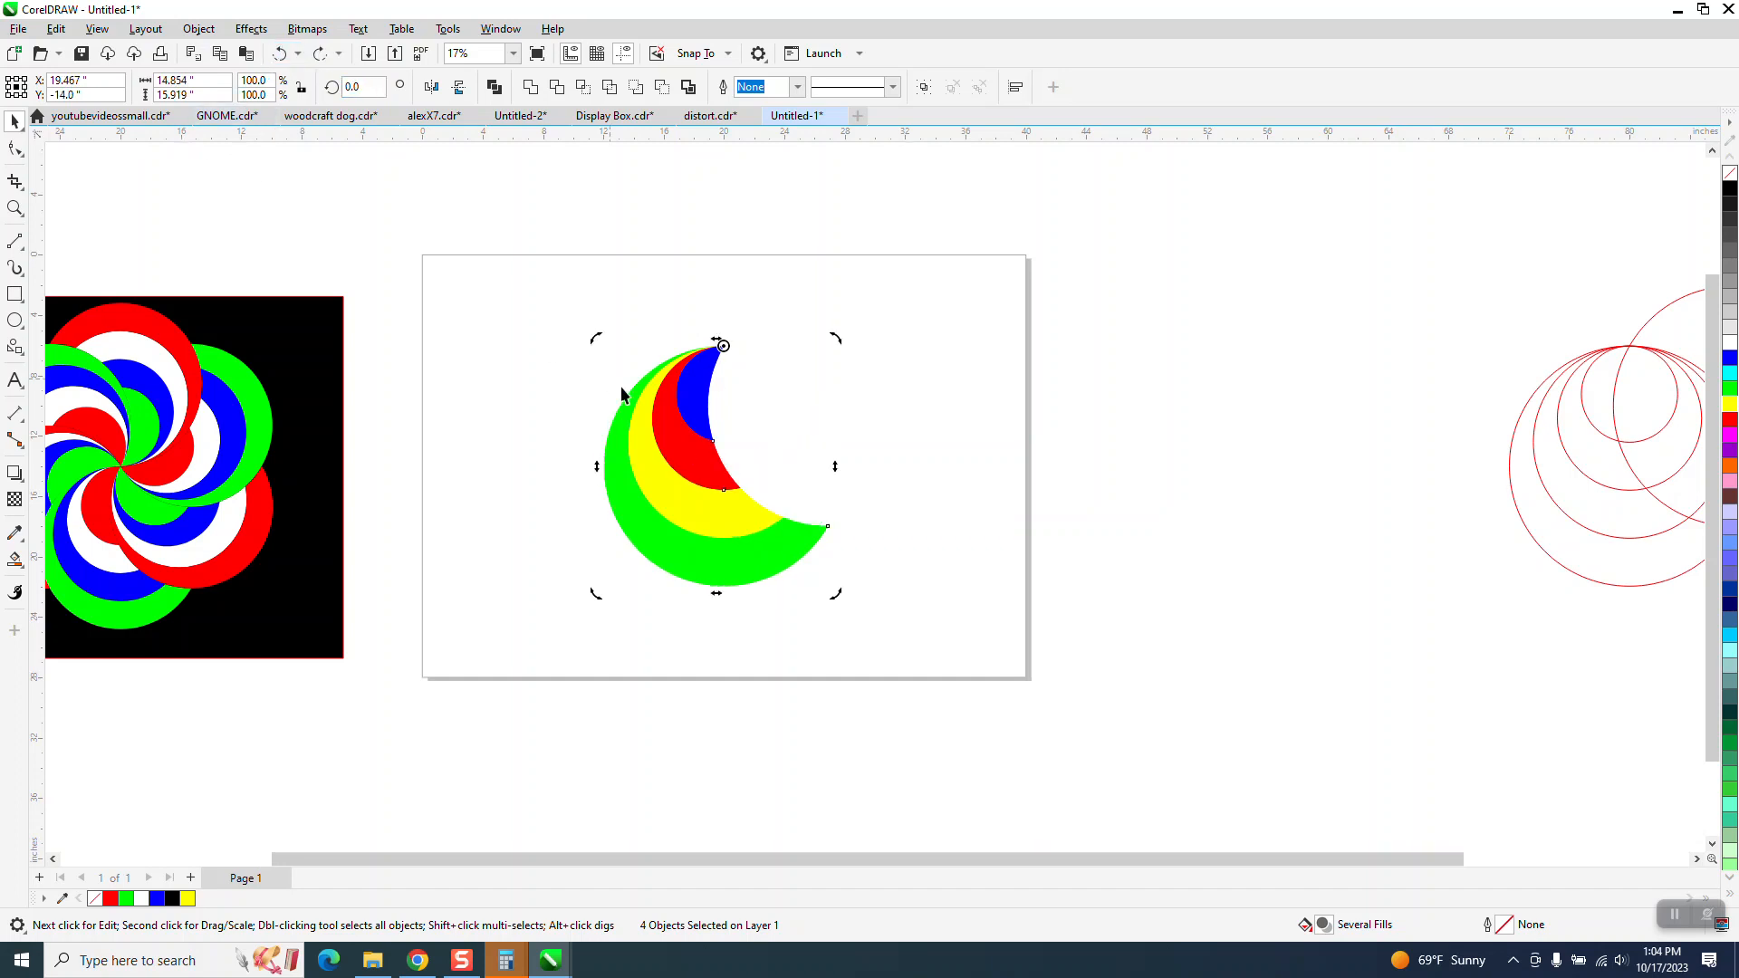
pyautogui.click(276, 55)
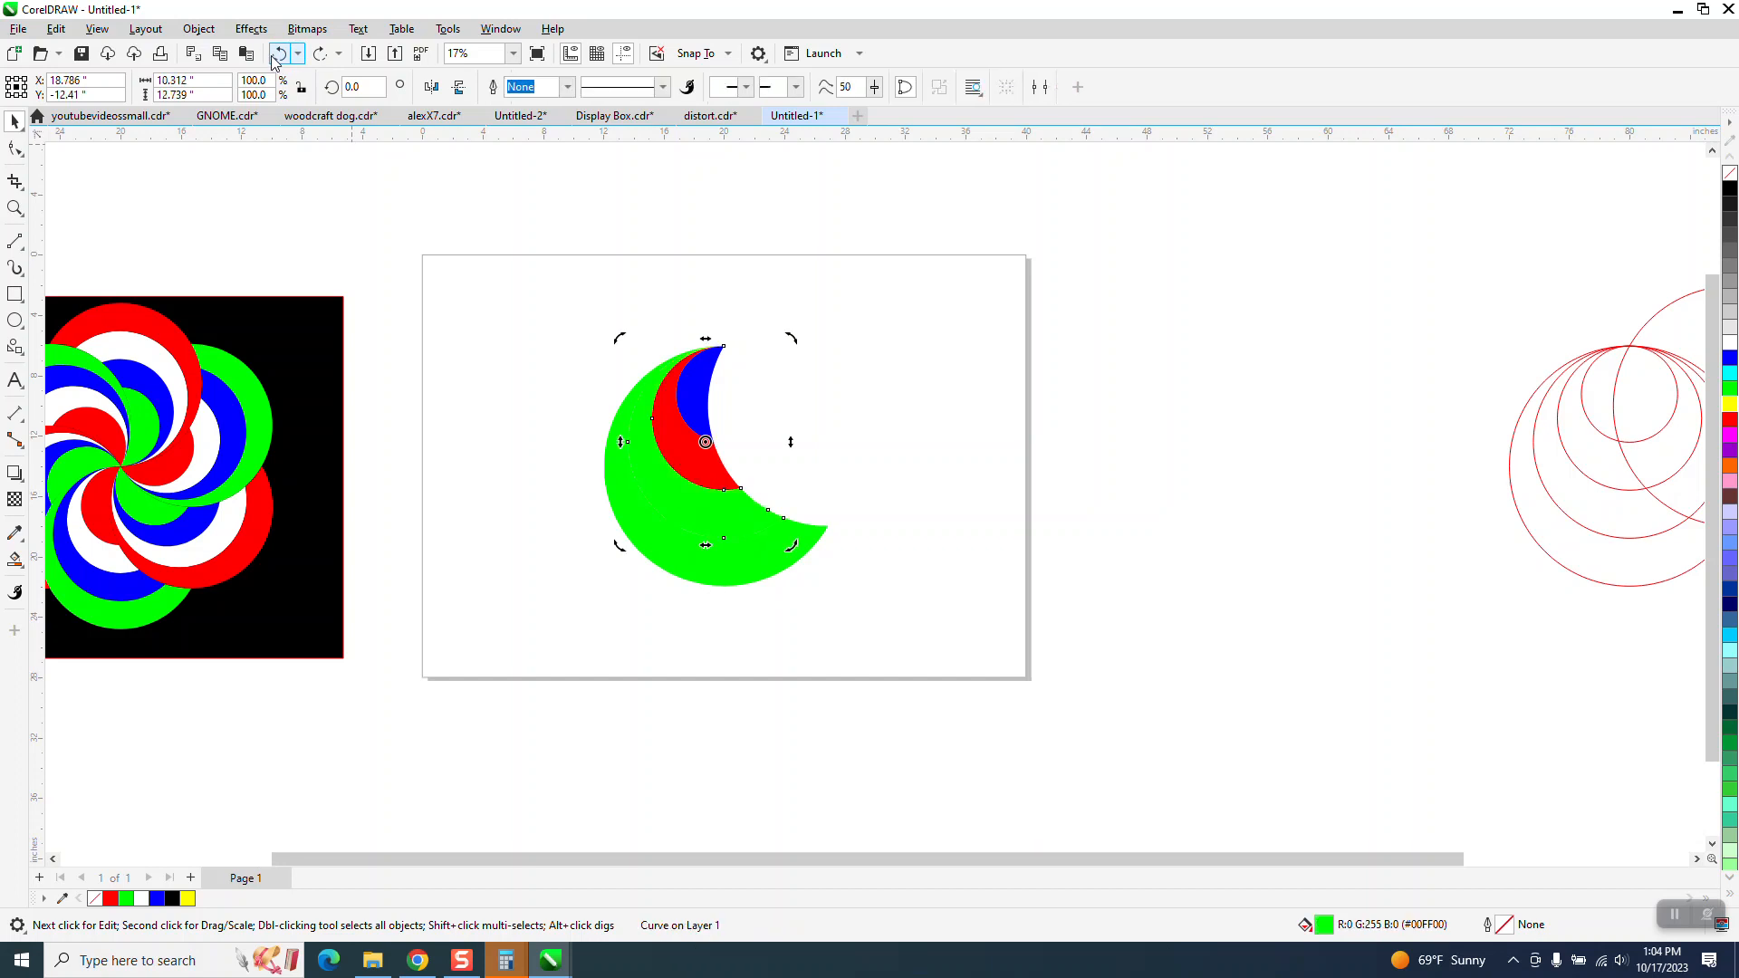
pyautogui.click(320, 53)
# Group the four colored crescents and rotate a copy of the group by 60 degrees around the shared top tip
pyautogui.moveTo(507, 288); pyautogui.dragTo(963, 659)
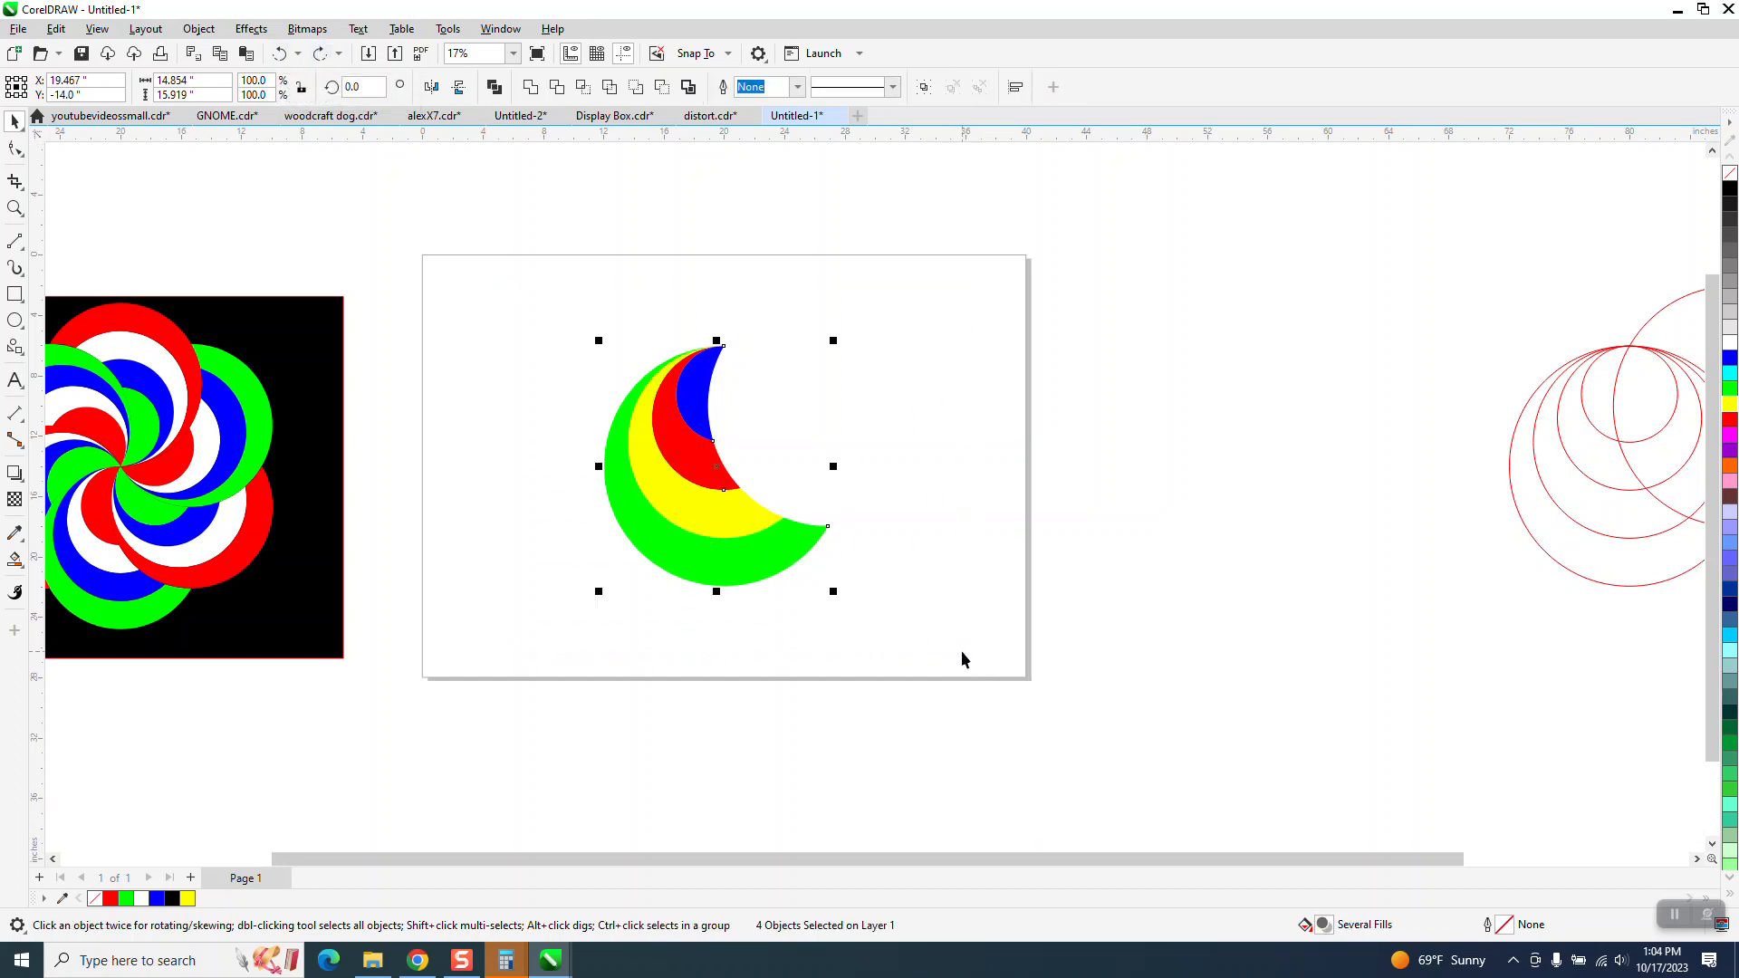
pyautogui.hotkey('ctrl', 'g')
pyautogui.click(735, 501)
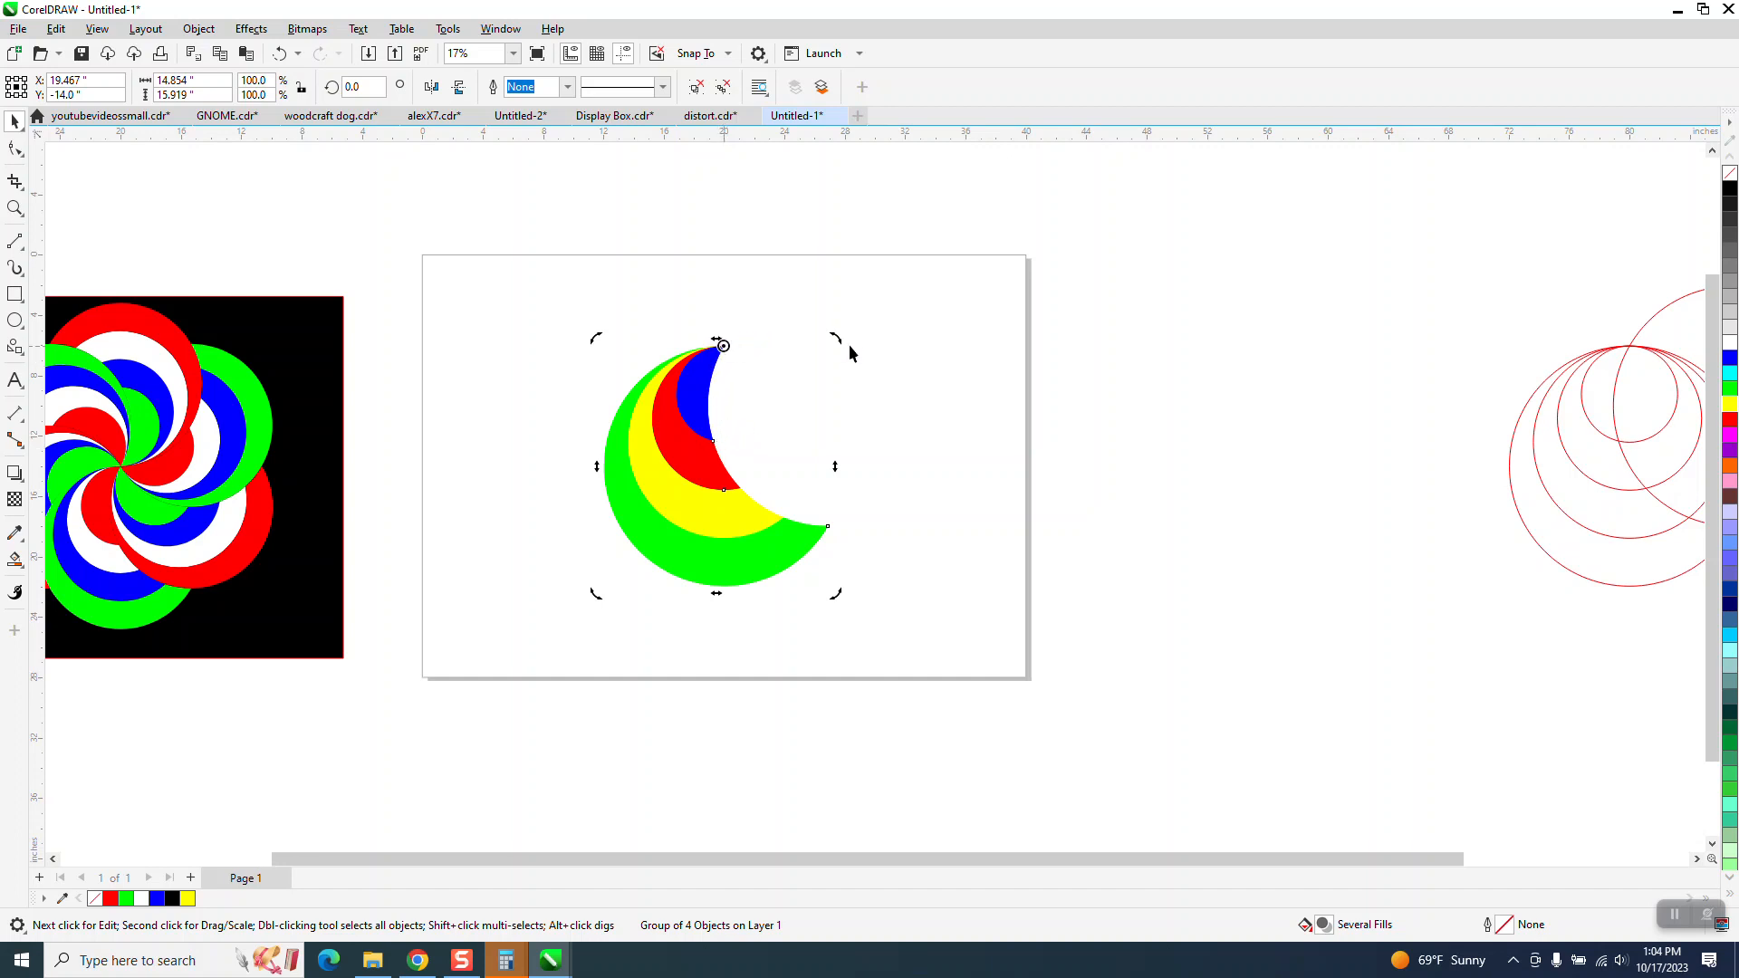
pyautogui.click(360, 87)
pyautogui.write('60')
pyautogui.press('Return')
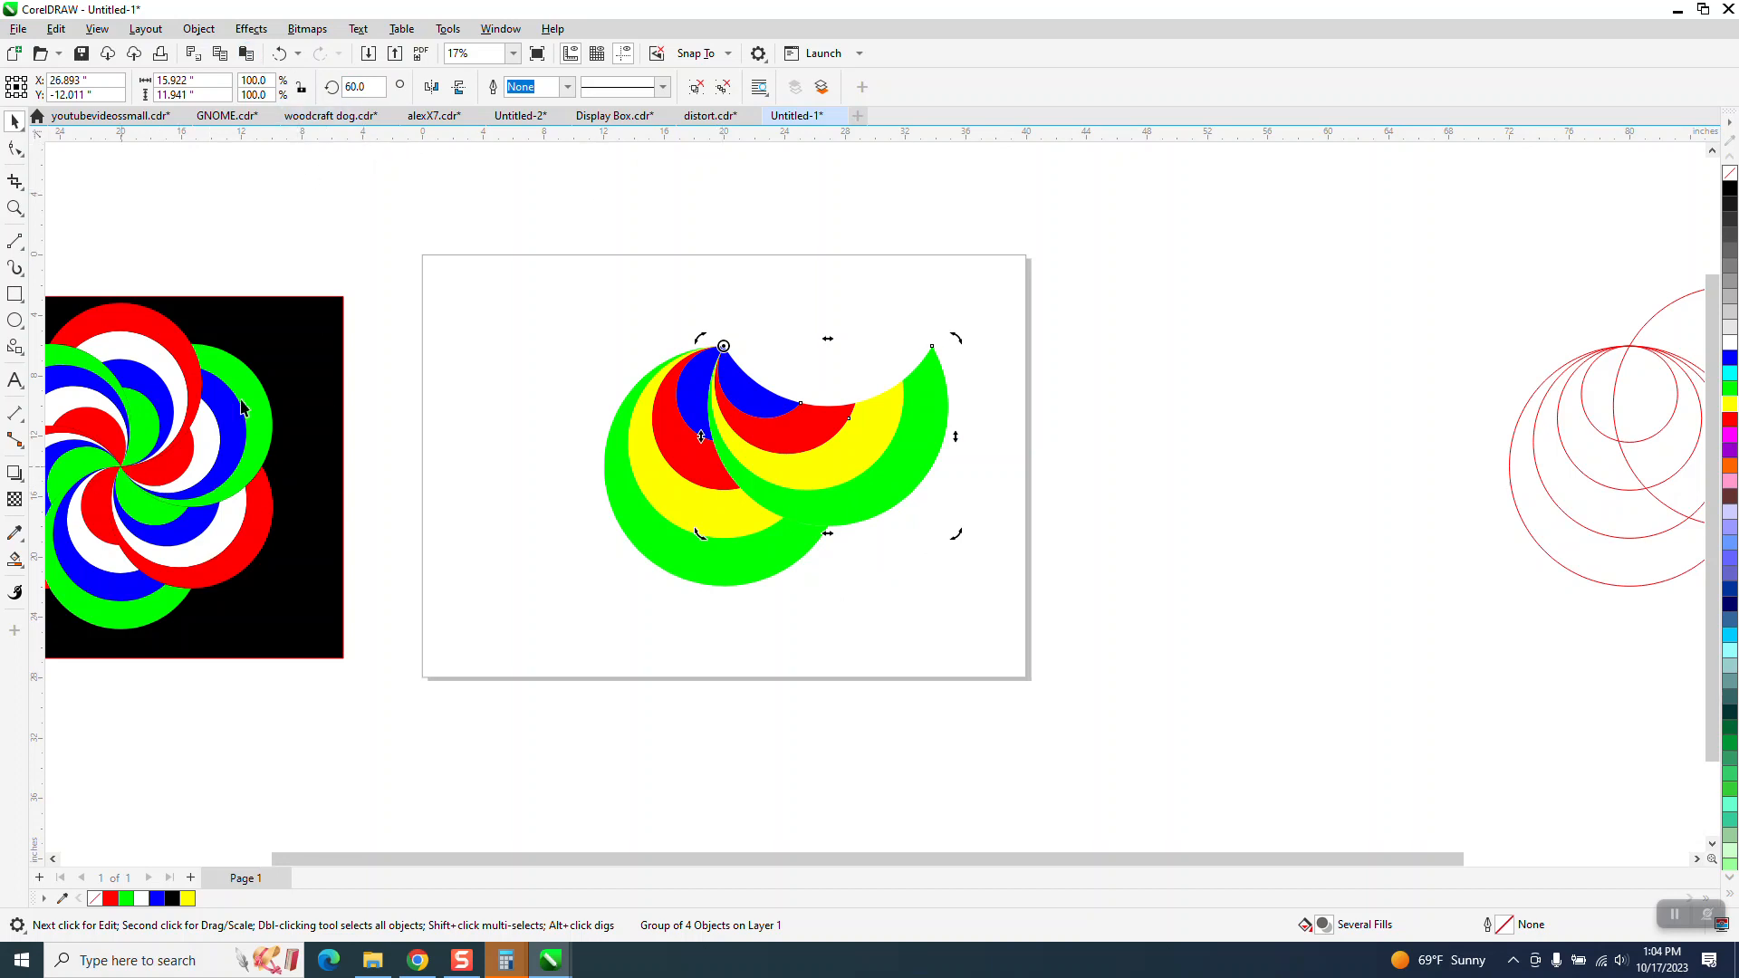
# Ungroup the rotated copy of the crescents and clear the selection
pyautogui.click(199, 29)
pyautogui.moveTo(271, 351)
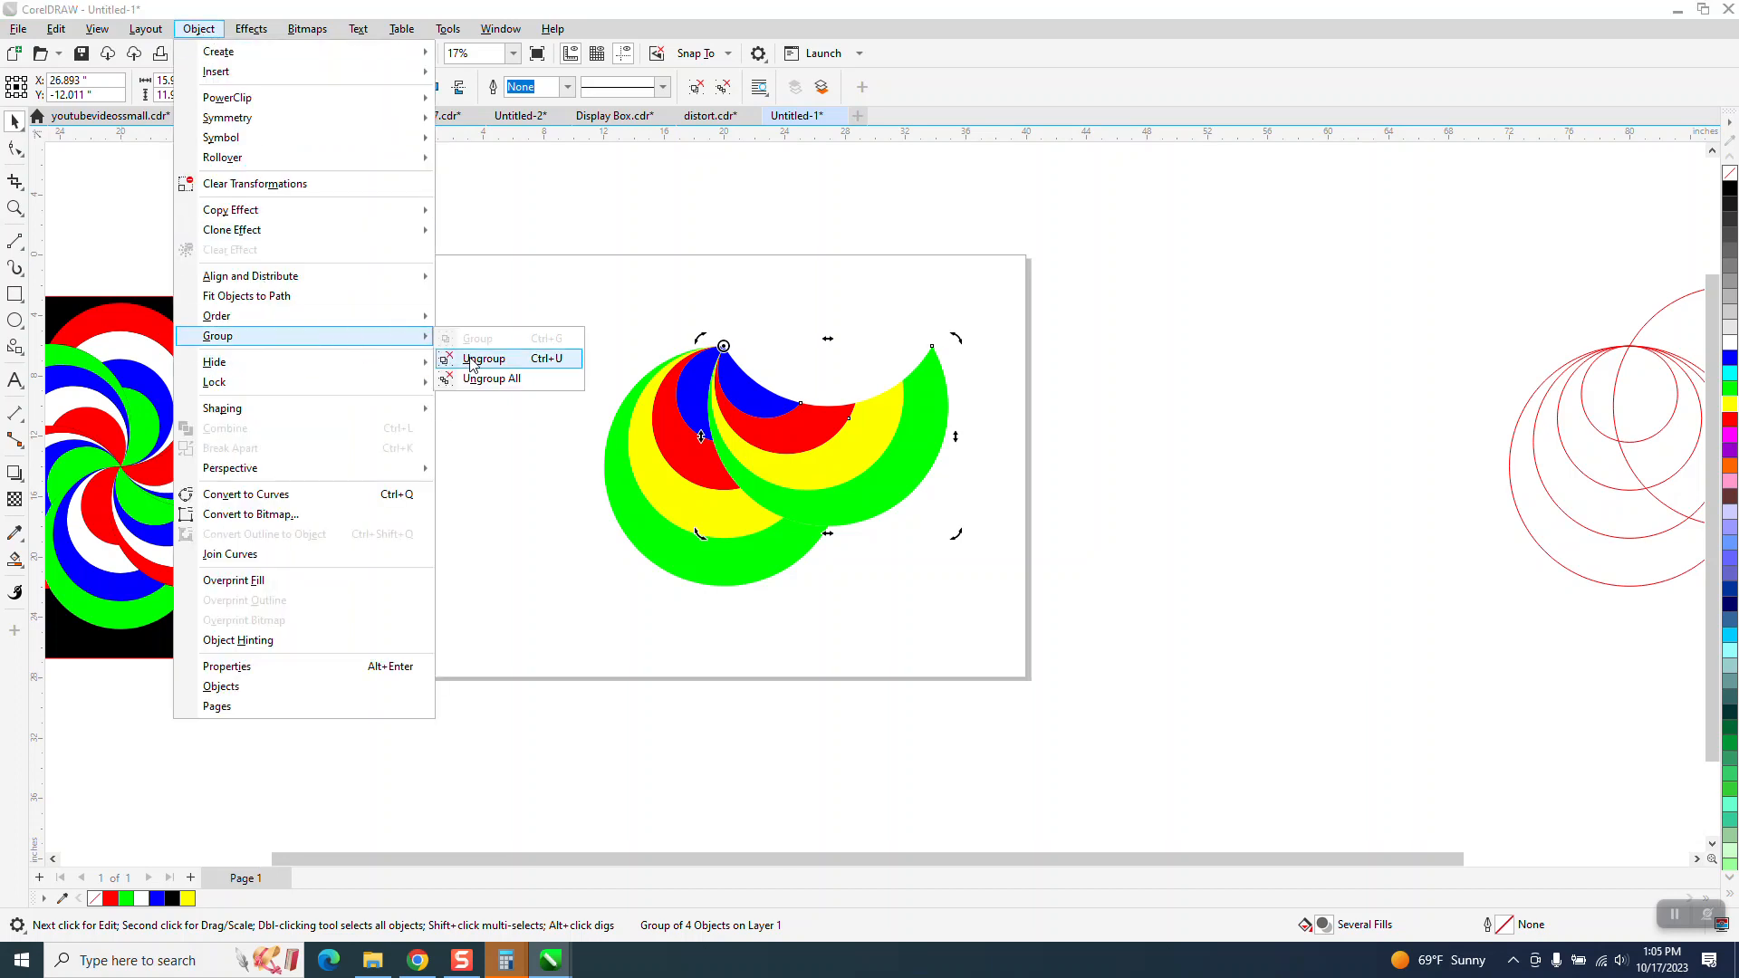
pyautogui.click(470, 360)
pyautogui.click(466, 356)
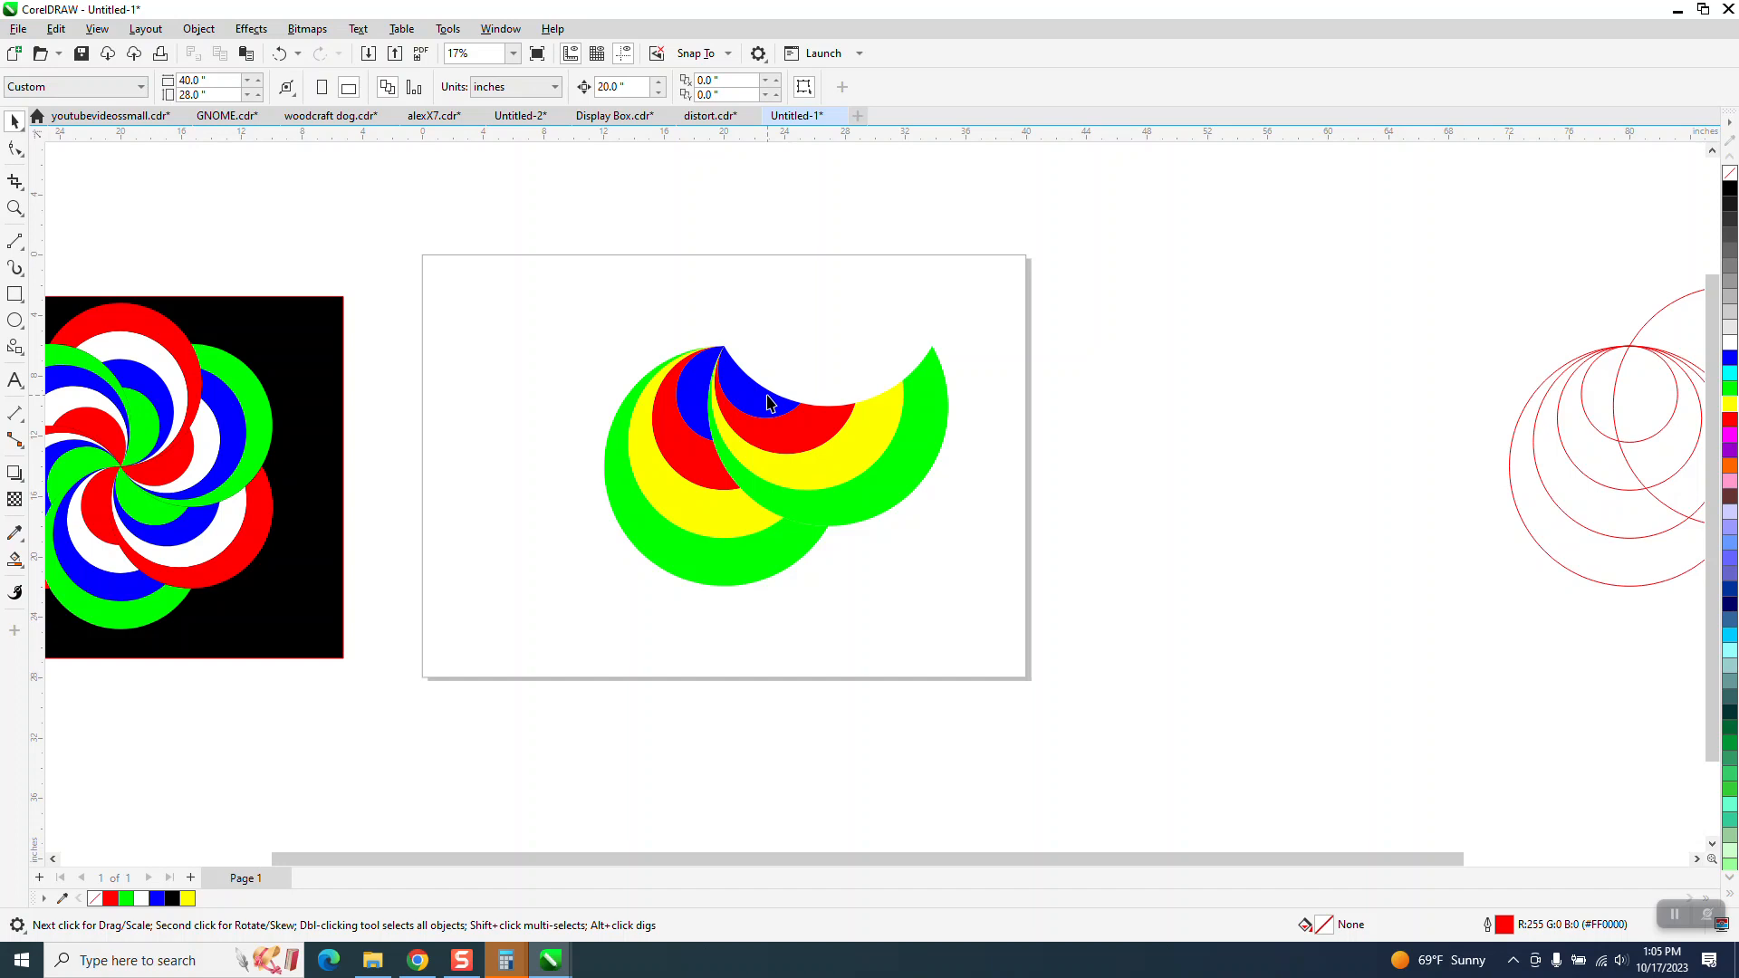
# Recolor the rotated crescents from the innermost outward as green, yellow, blue and red
pyautogui.click(769, 403)
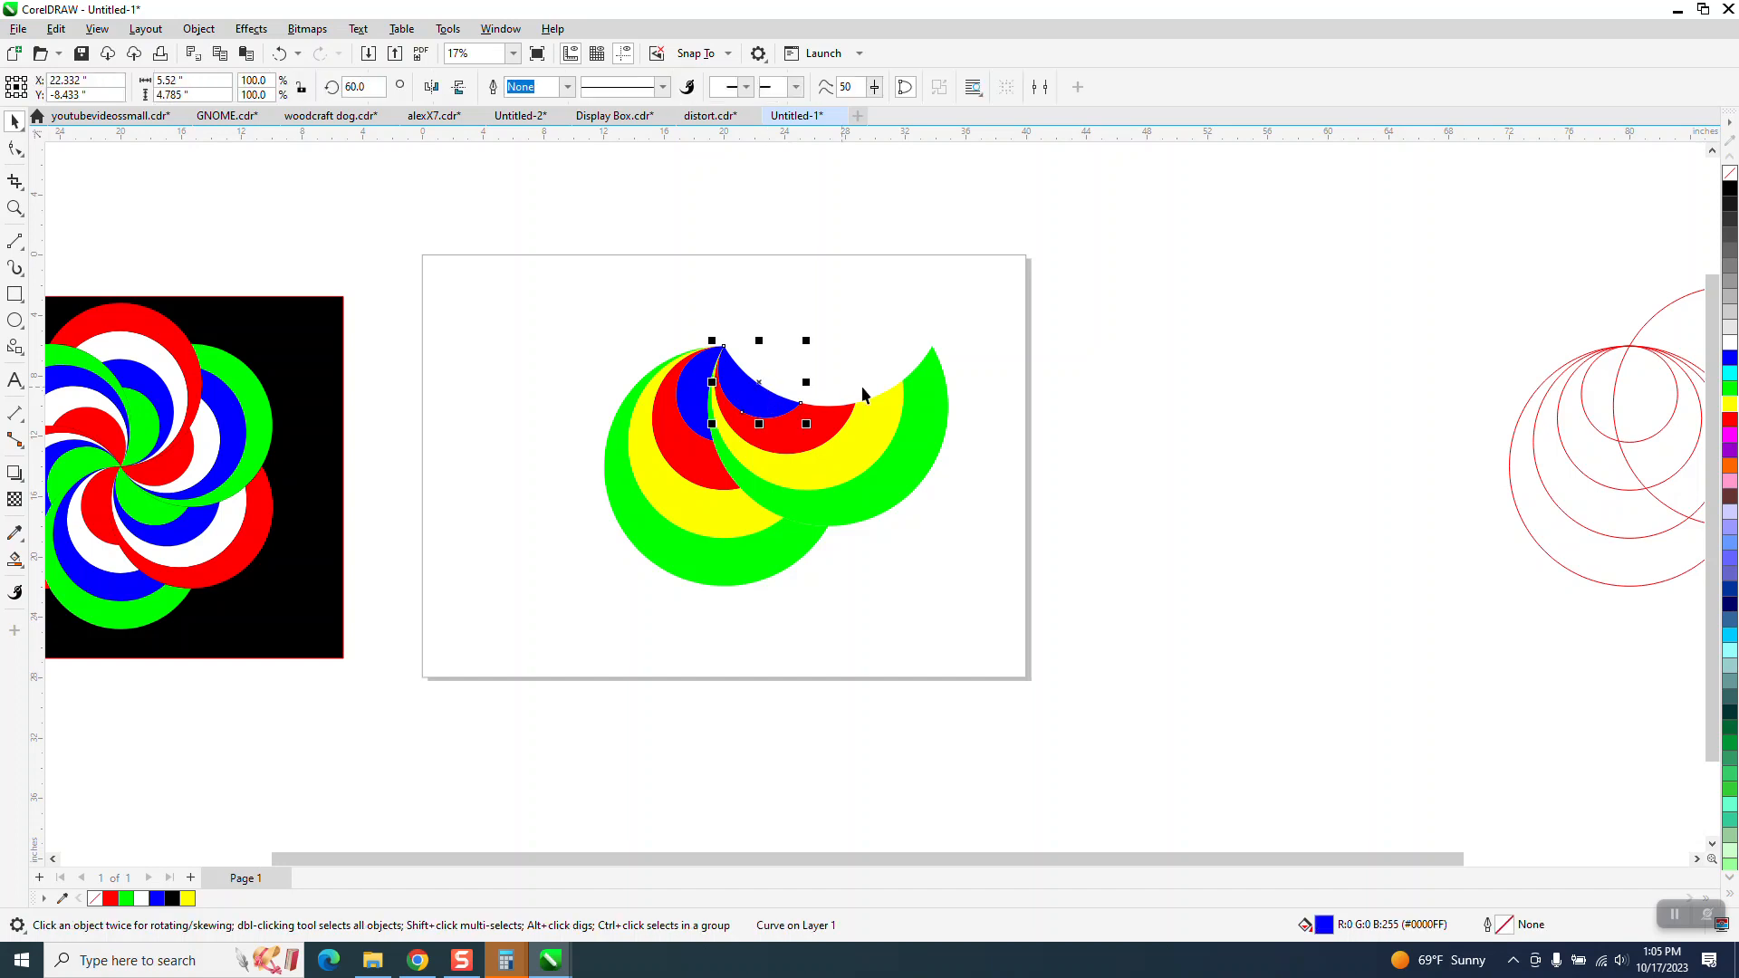
pyautogui.click(1730, 389)
pyautogui.click(805, 436)
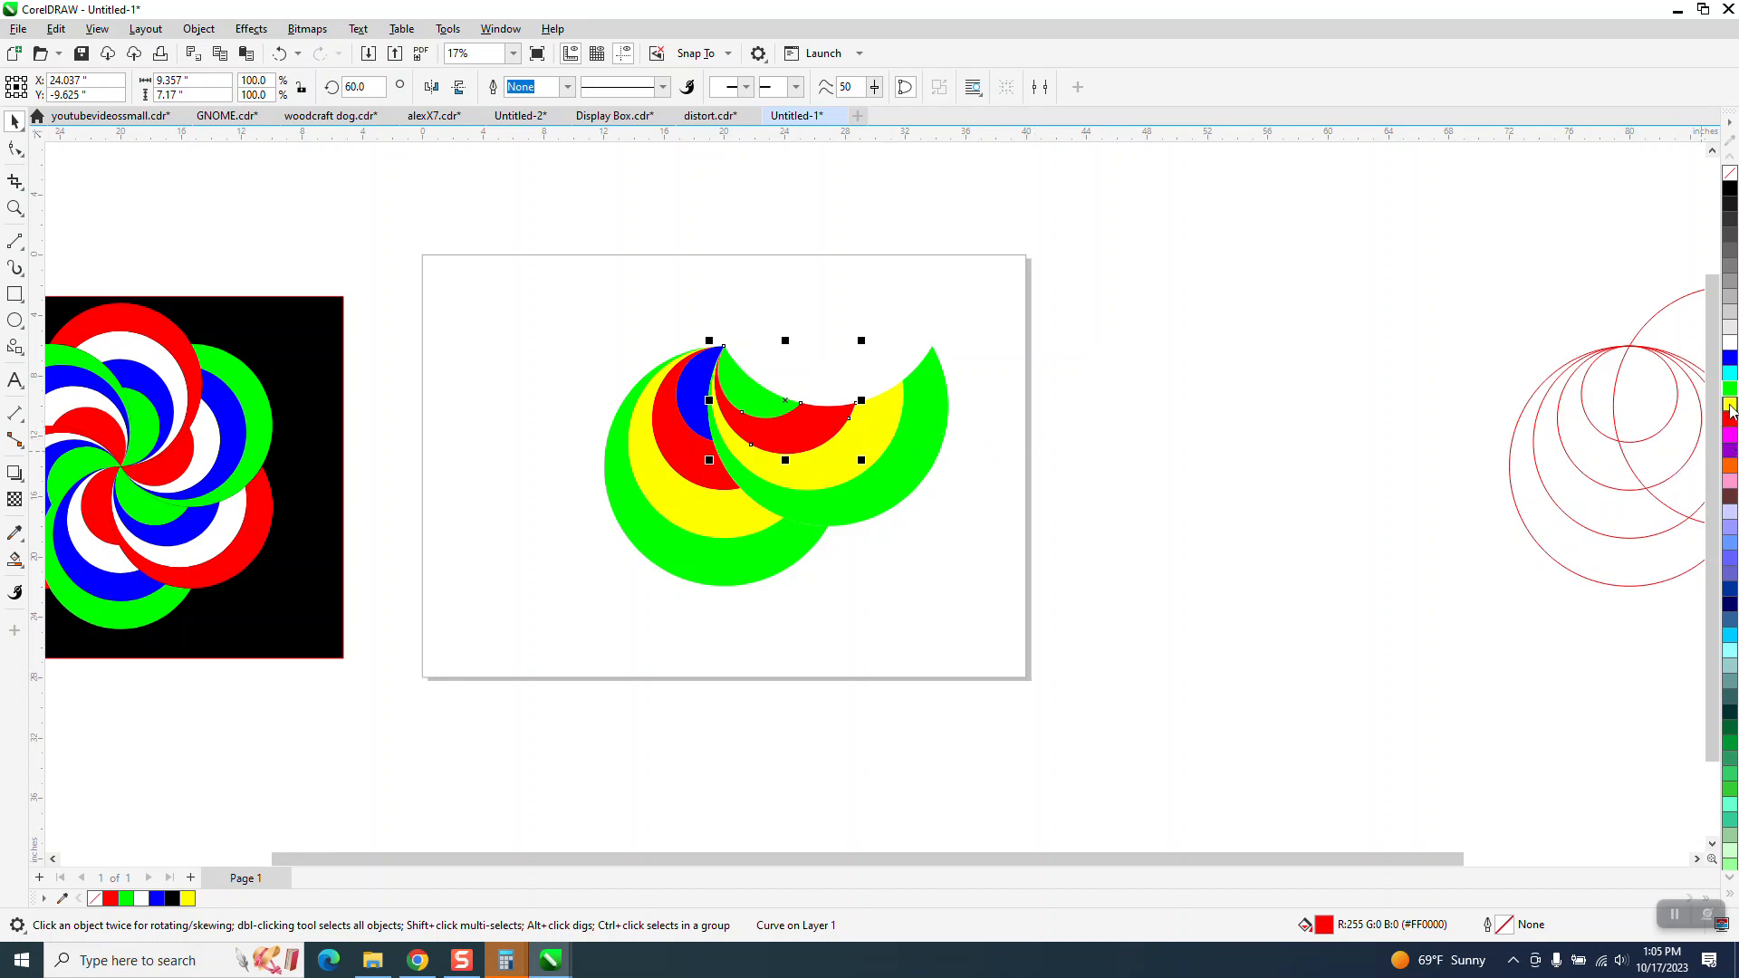
pyautogui.click(1731, 405)
pyautogui.click(841, 482)
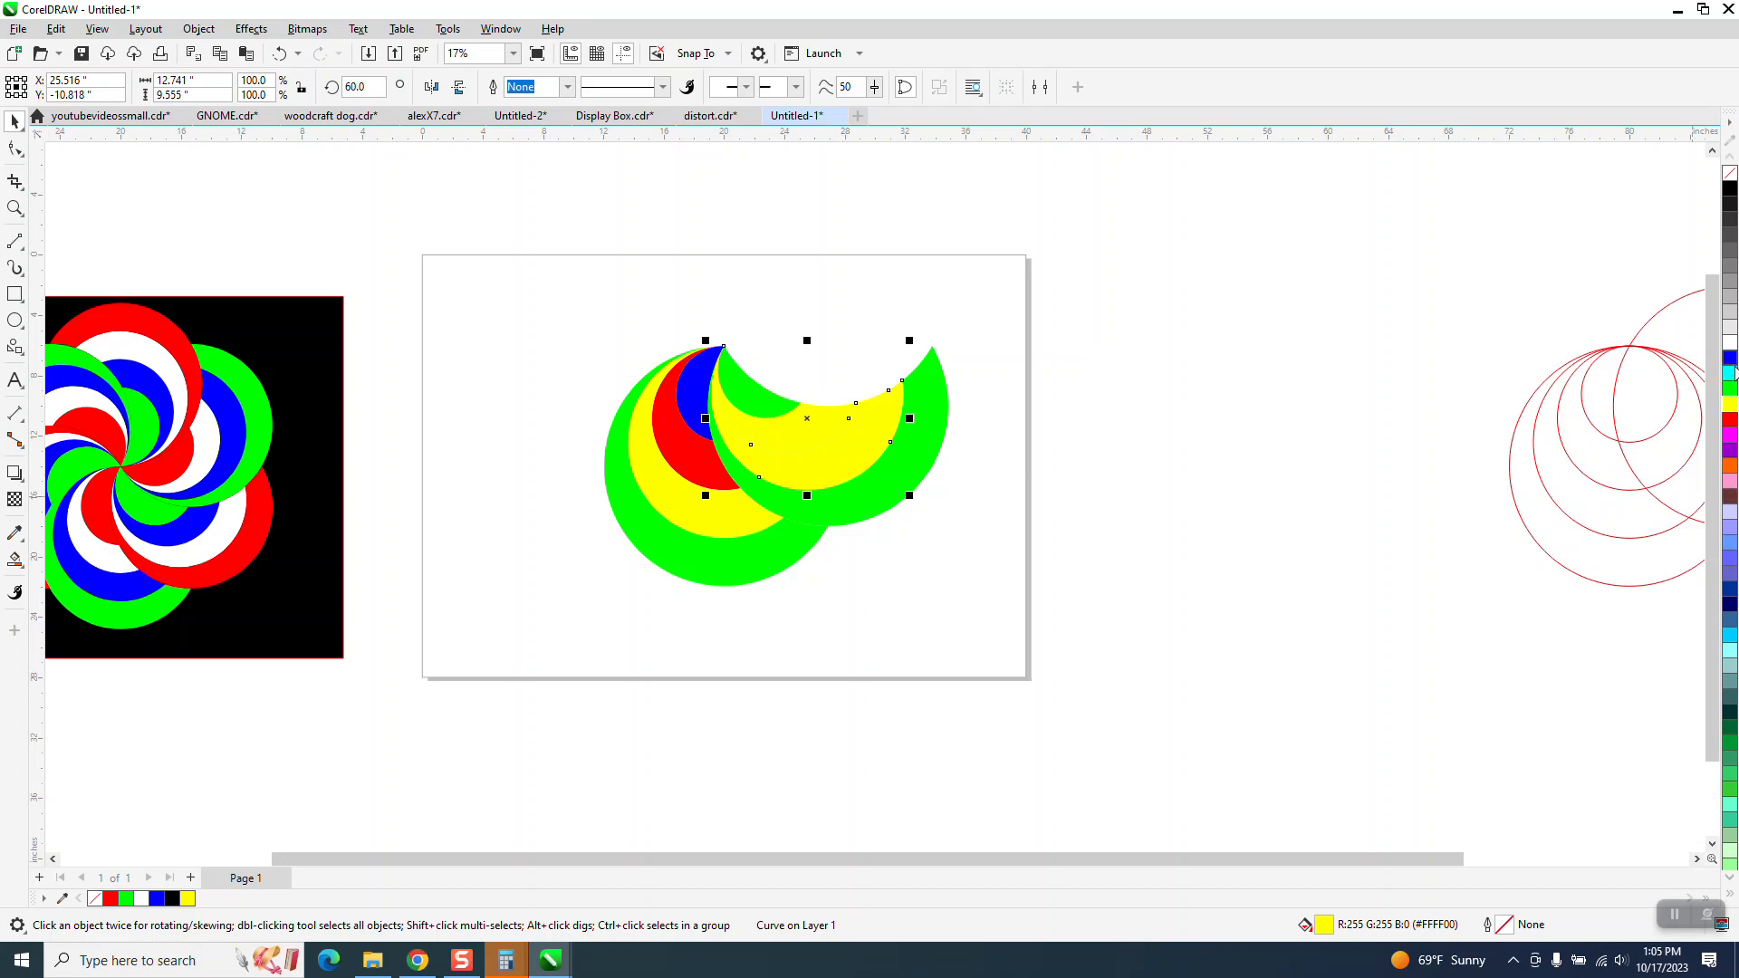
pyautogui.click(1731, 359)
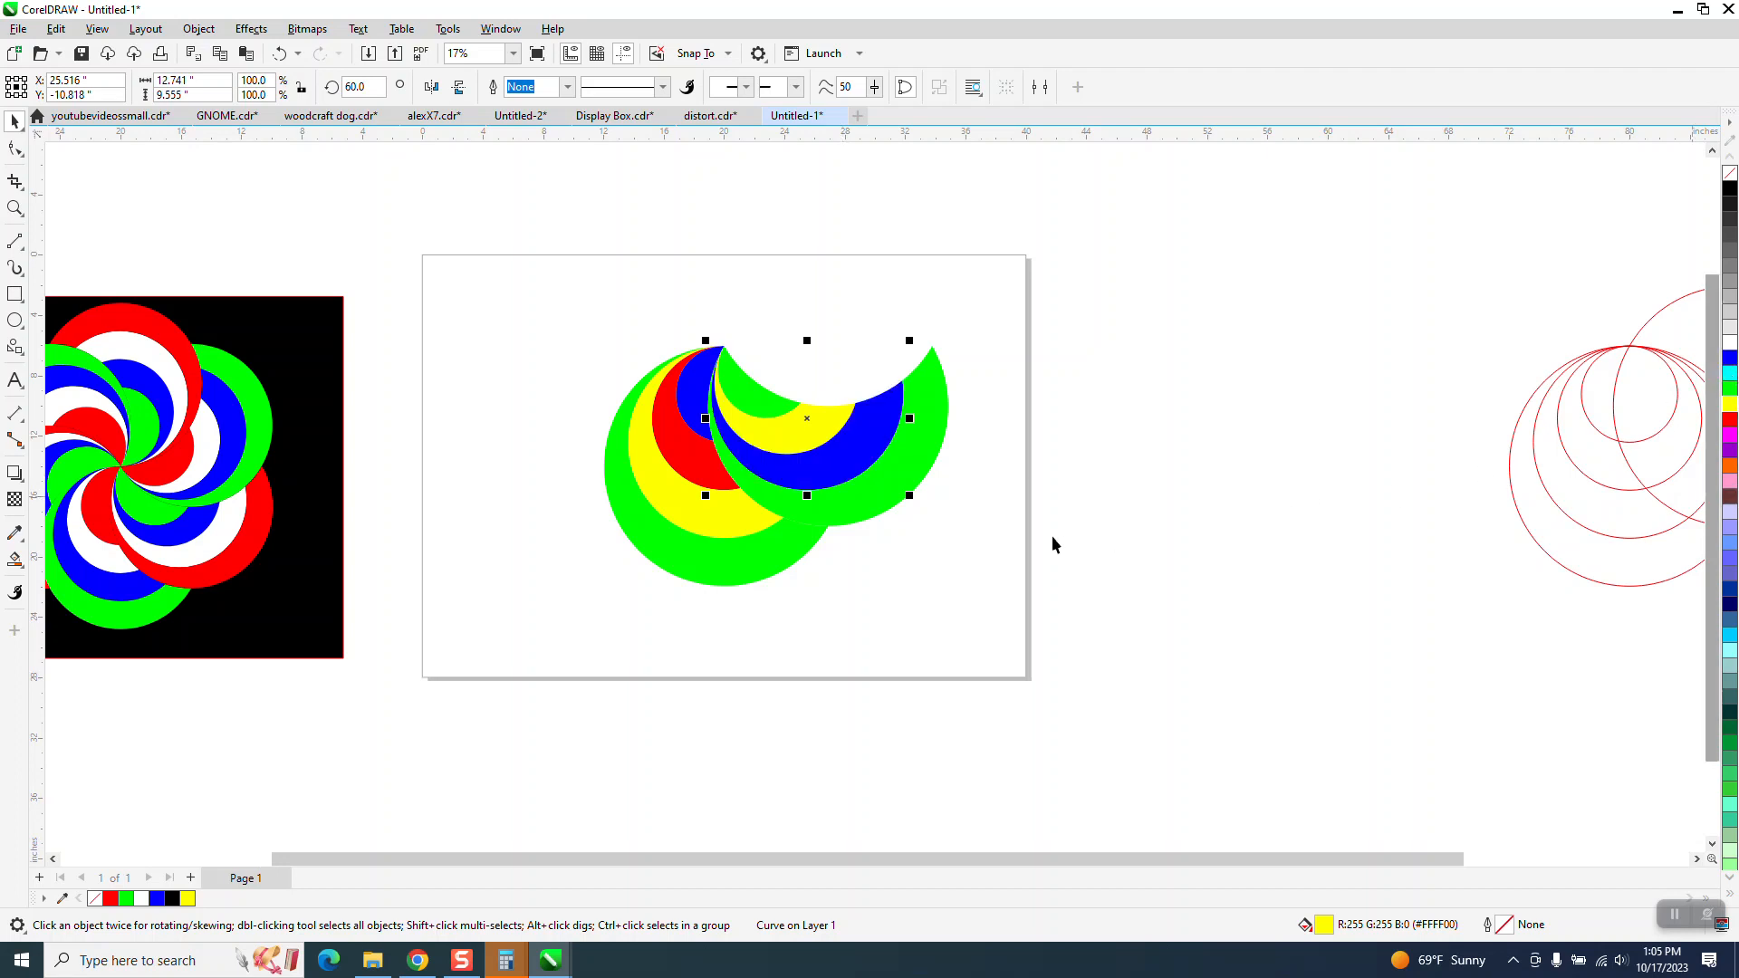
pyautogui.click(901, 493)
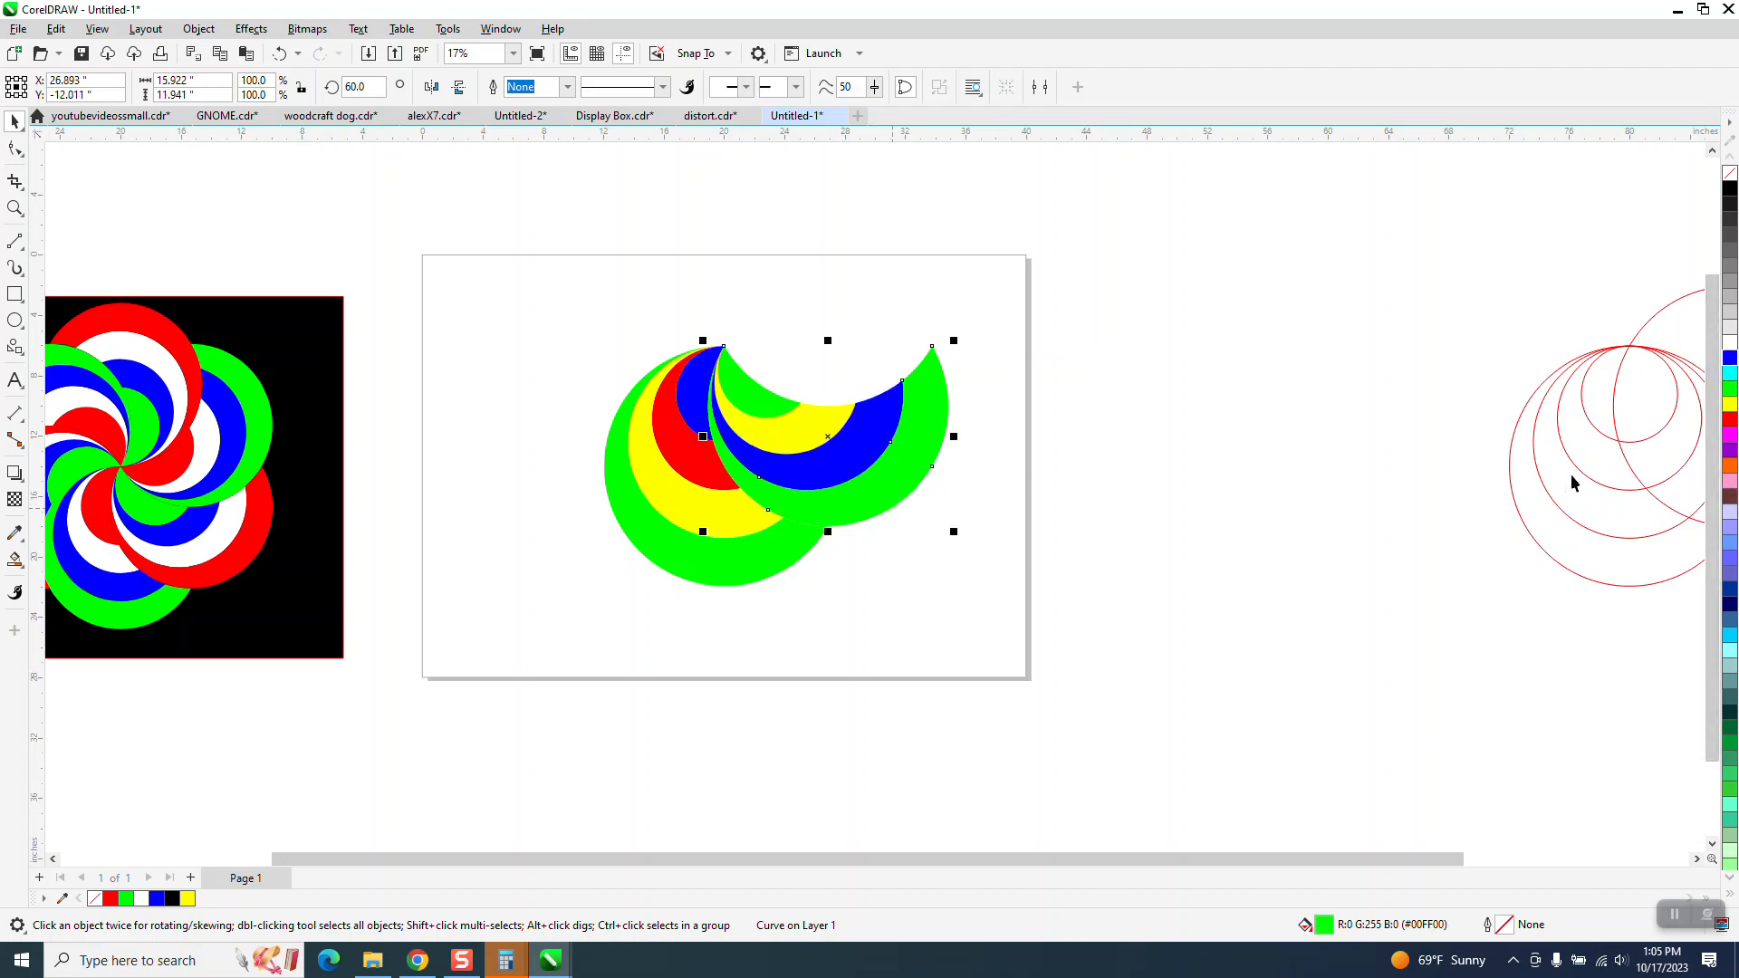
pyautogui.click(1731, 418)
# Group both crescent sets and rotate two copies of the group around the shared tip in 120-degree increments
pyautogui.moveTo(507, 301); pyautogui.dragTo(1043, 630)
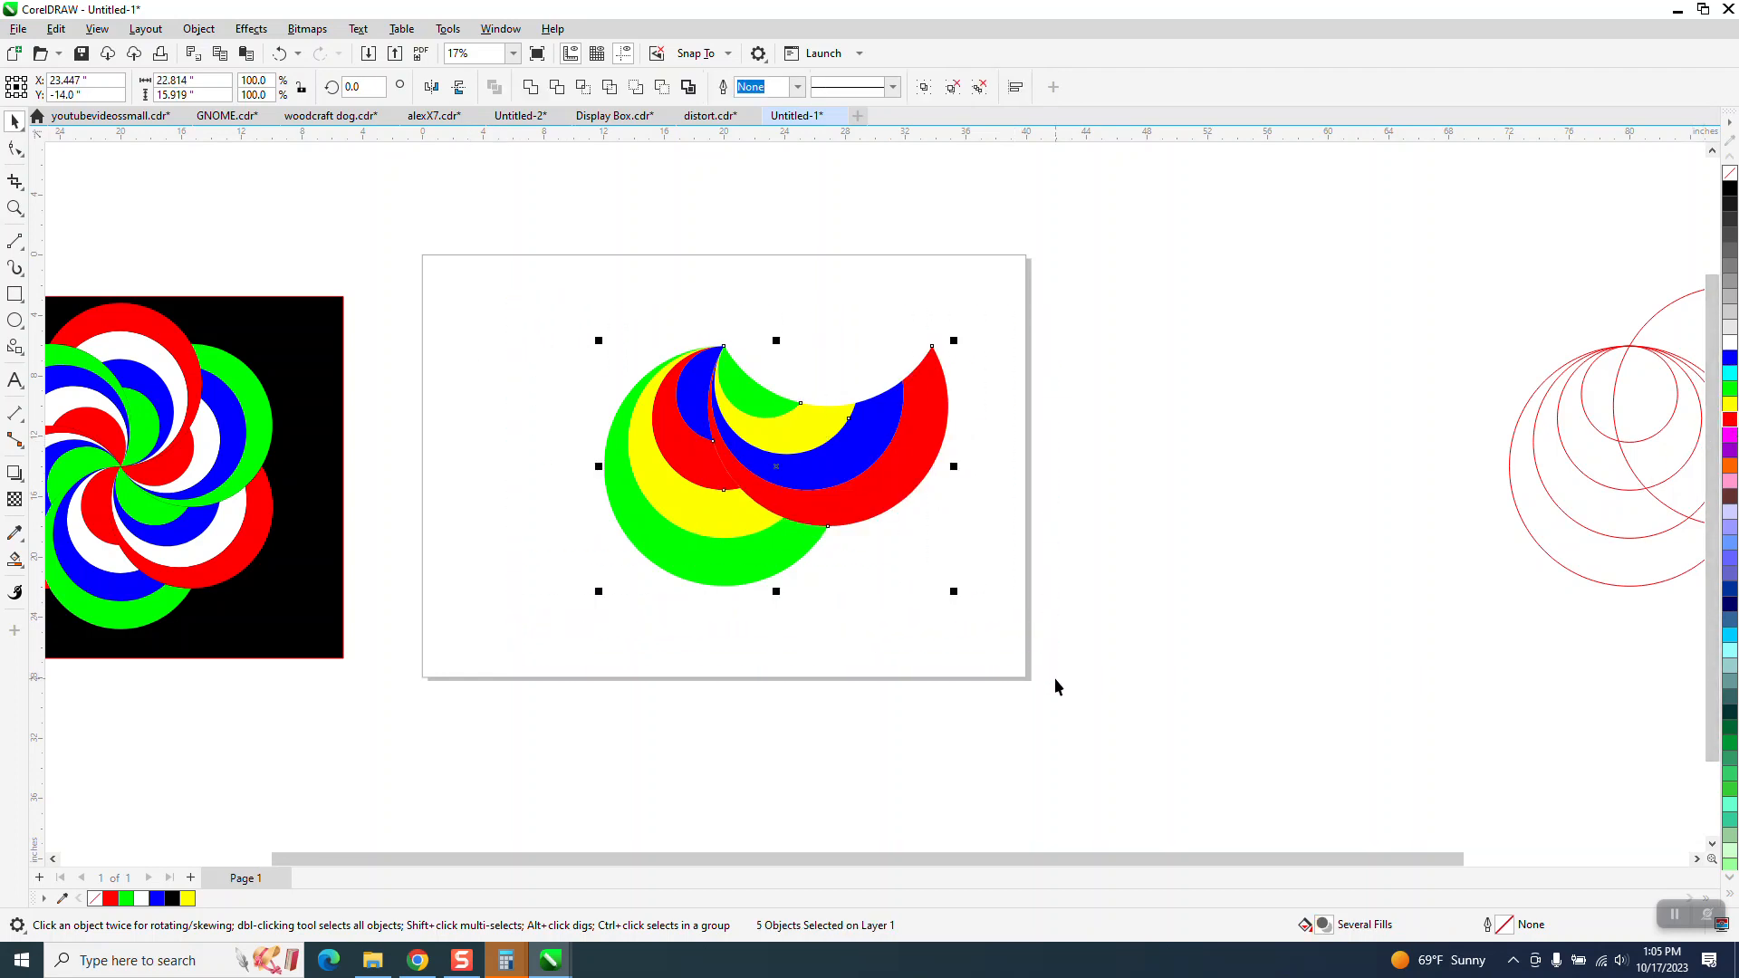
pyautogui.hotkey('ctrl', 'g')
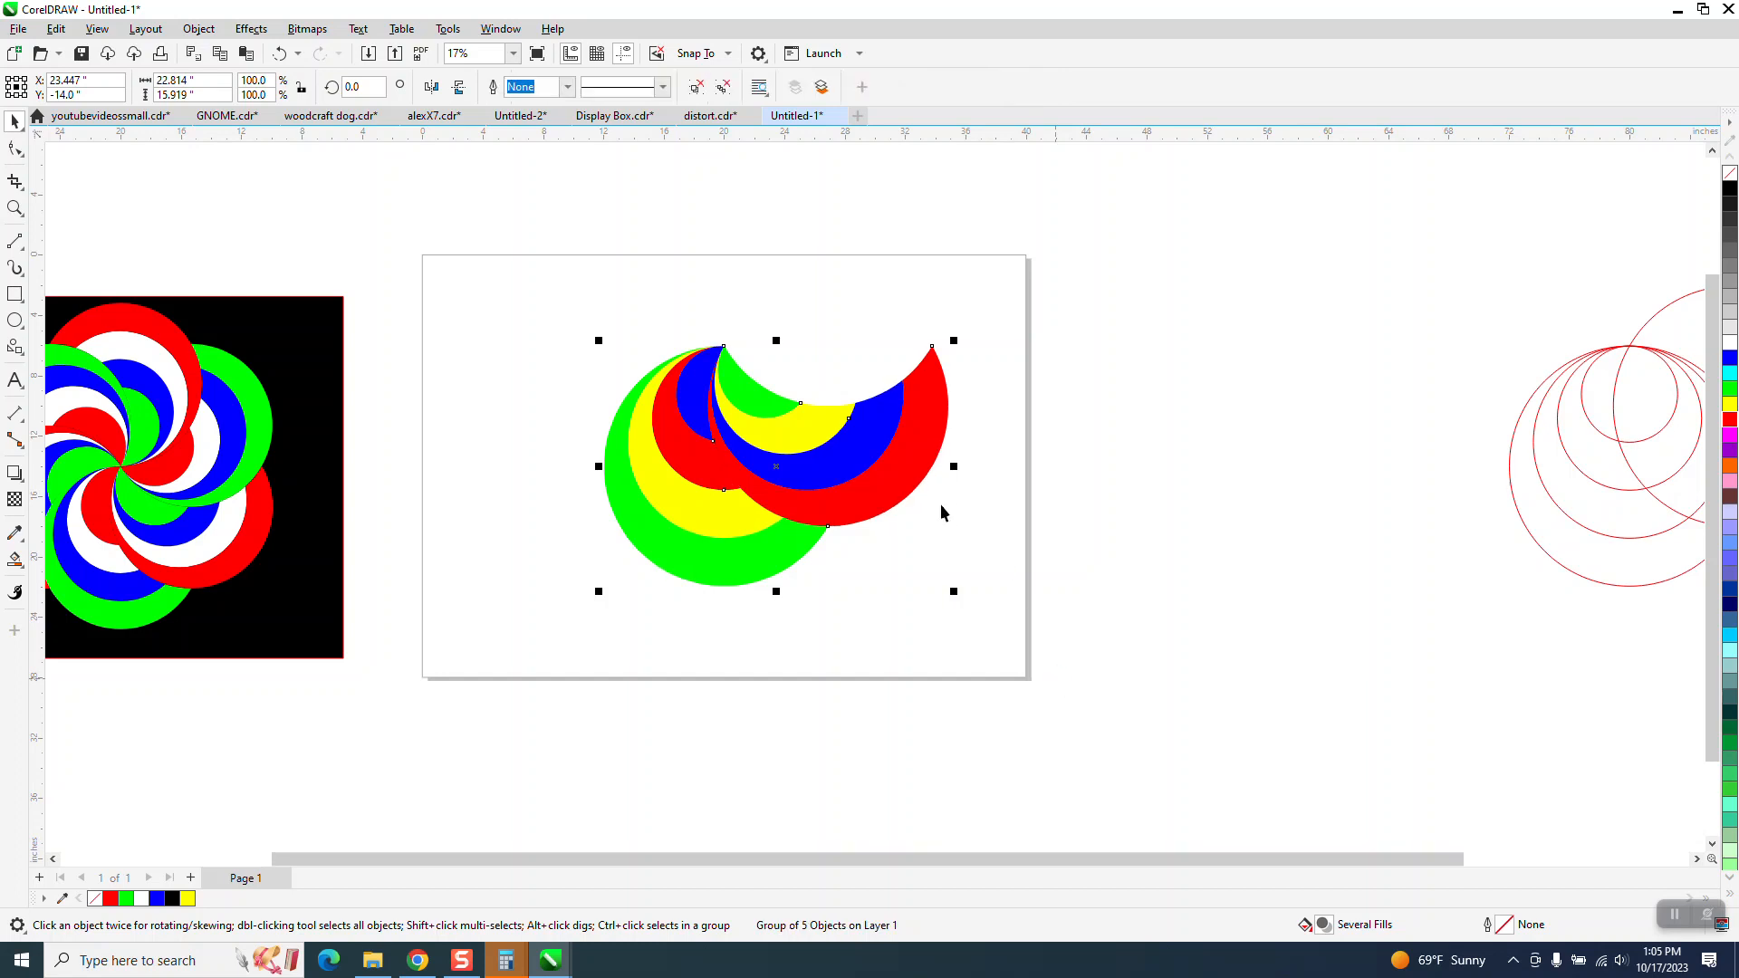
pyautogui.click(868, 499)
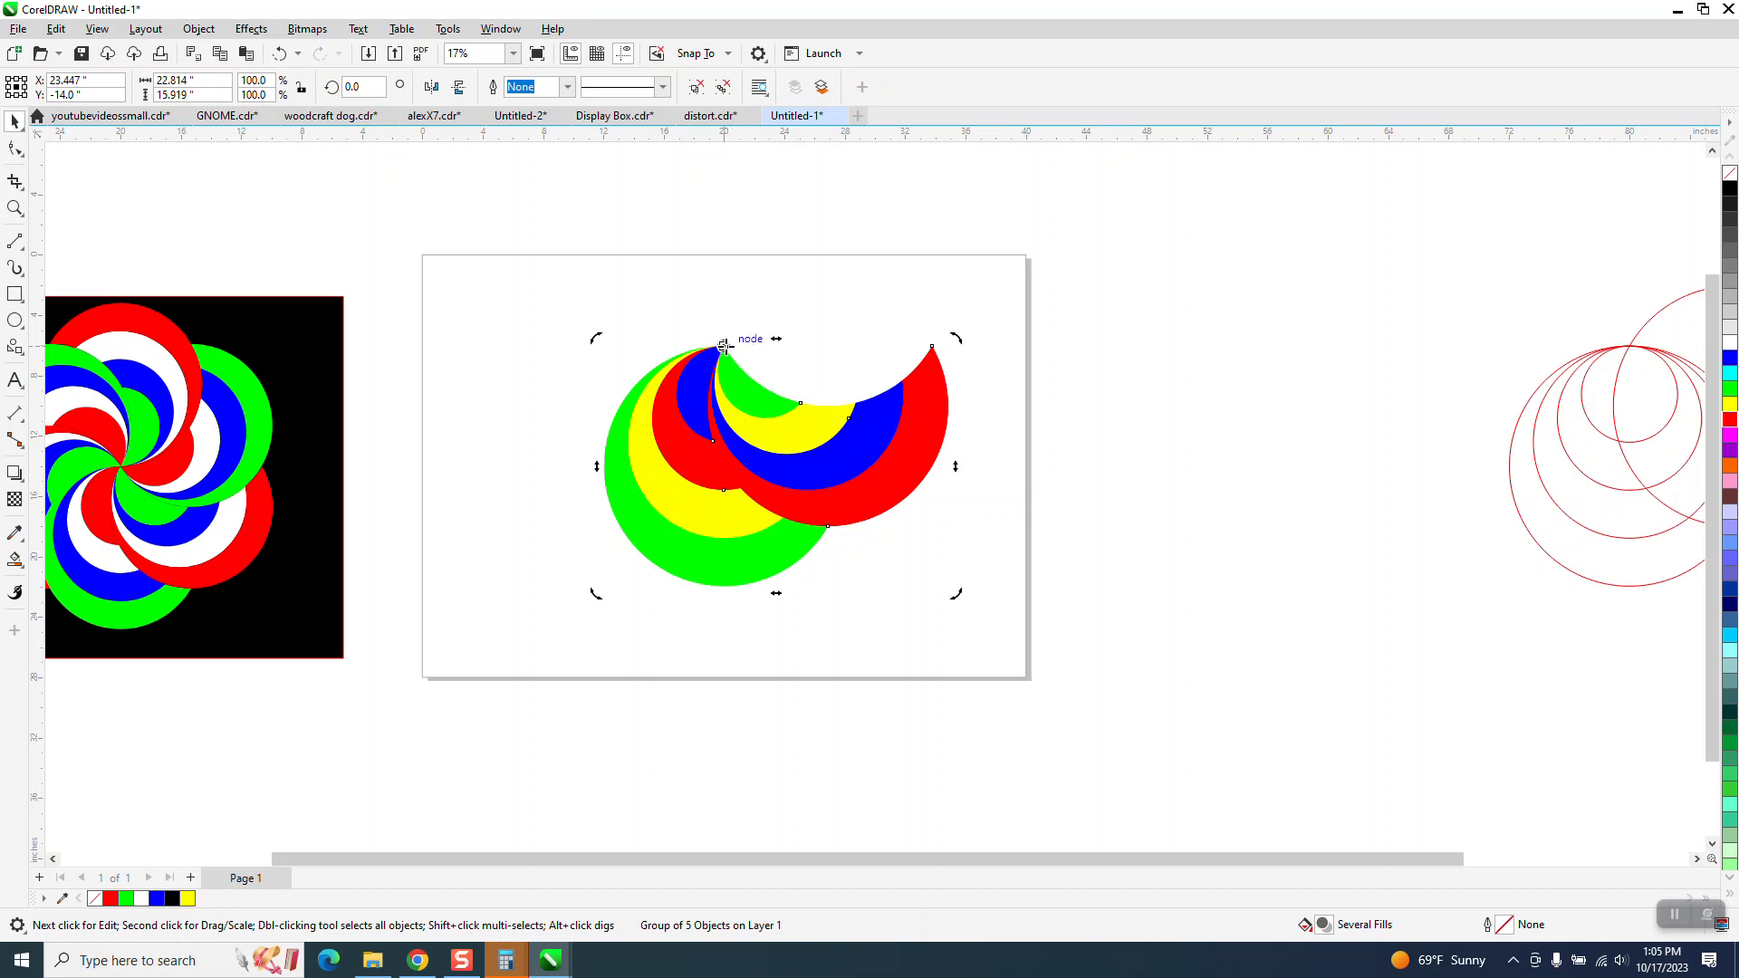
pyautogui.moveTo(365, 87); pyautogui.dragTo(224, 127)
pyautogui.write('120')
pyautogui.press('Return')
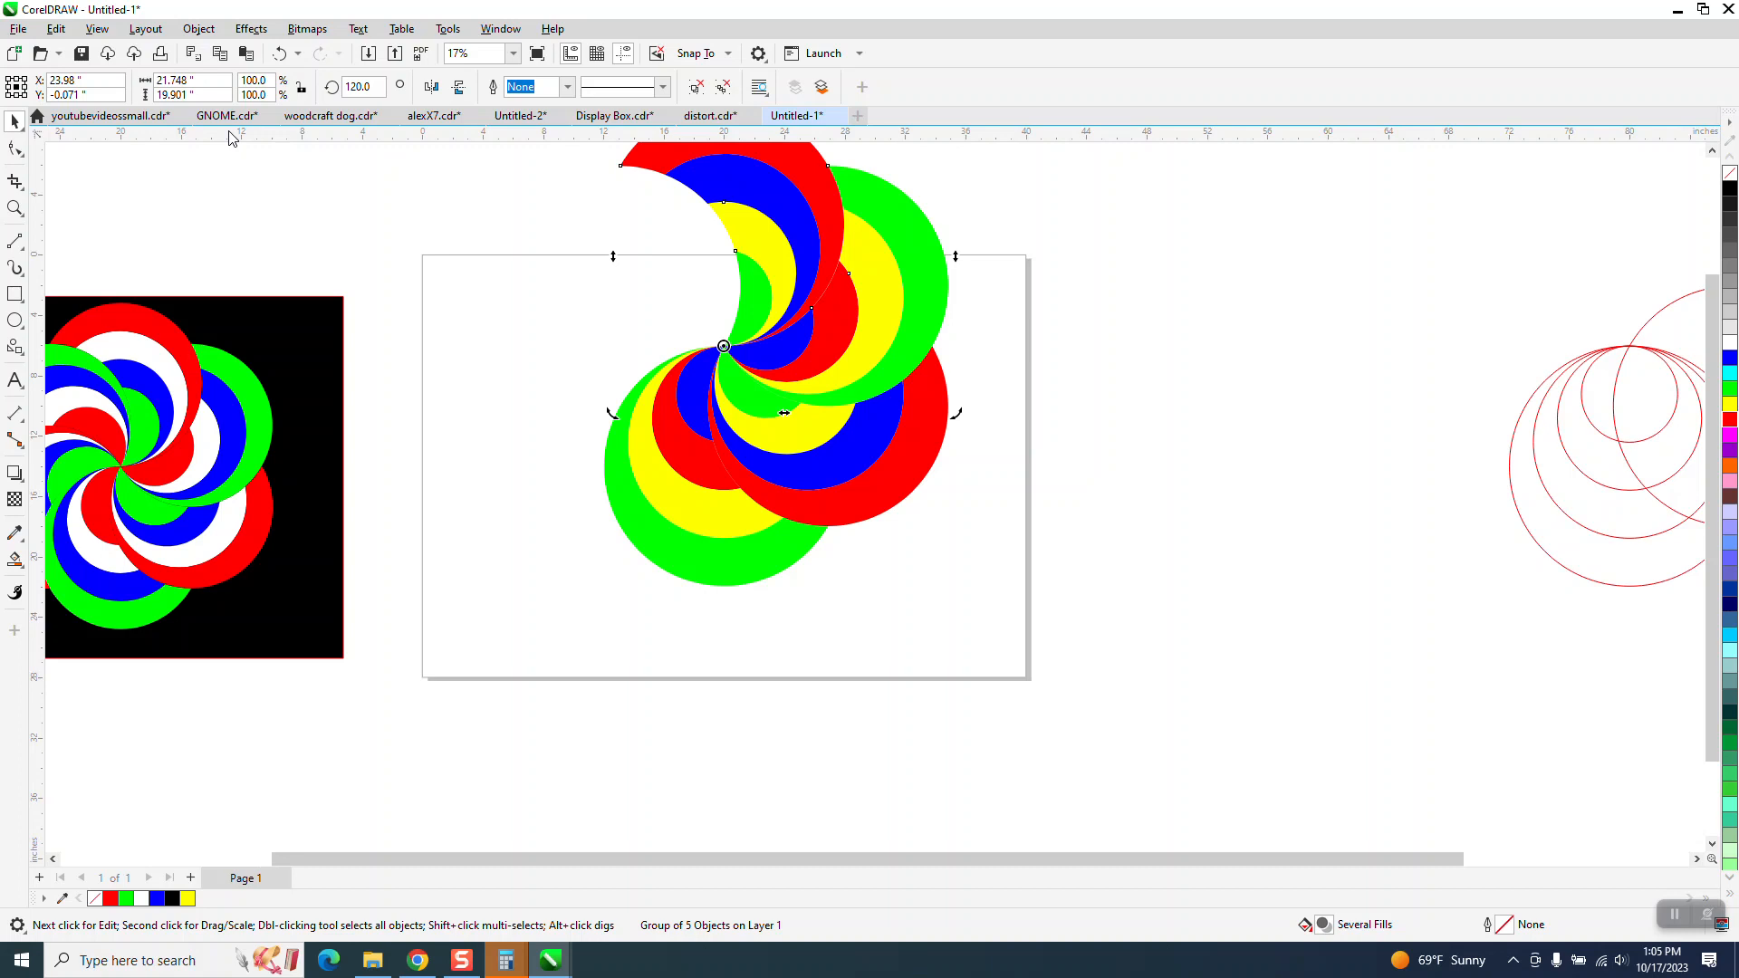
pyautogui.hotkey('ctrl', 'r')
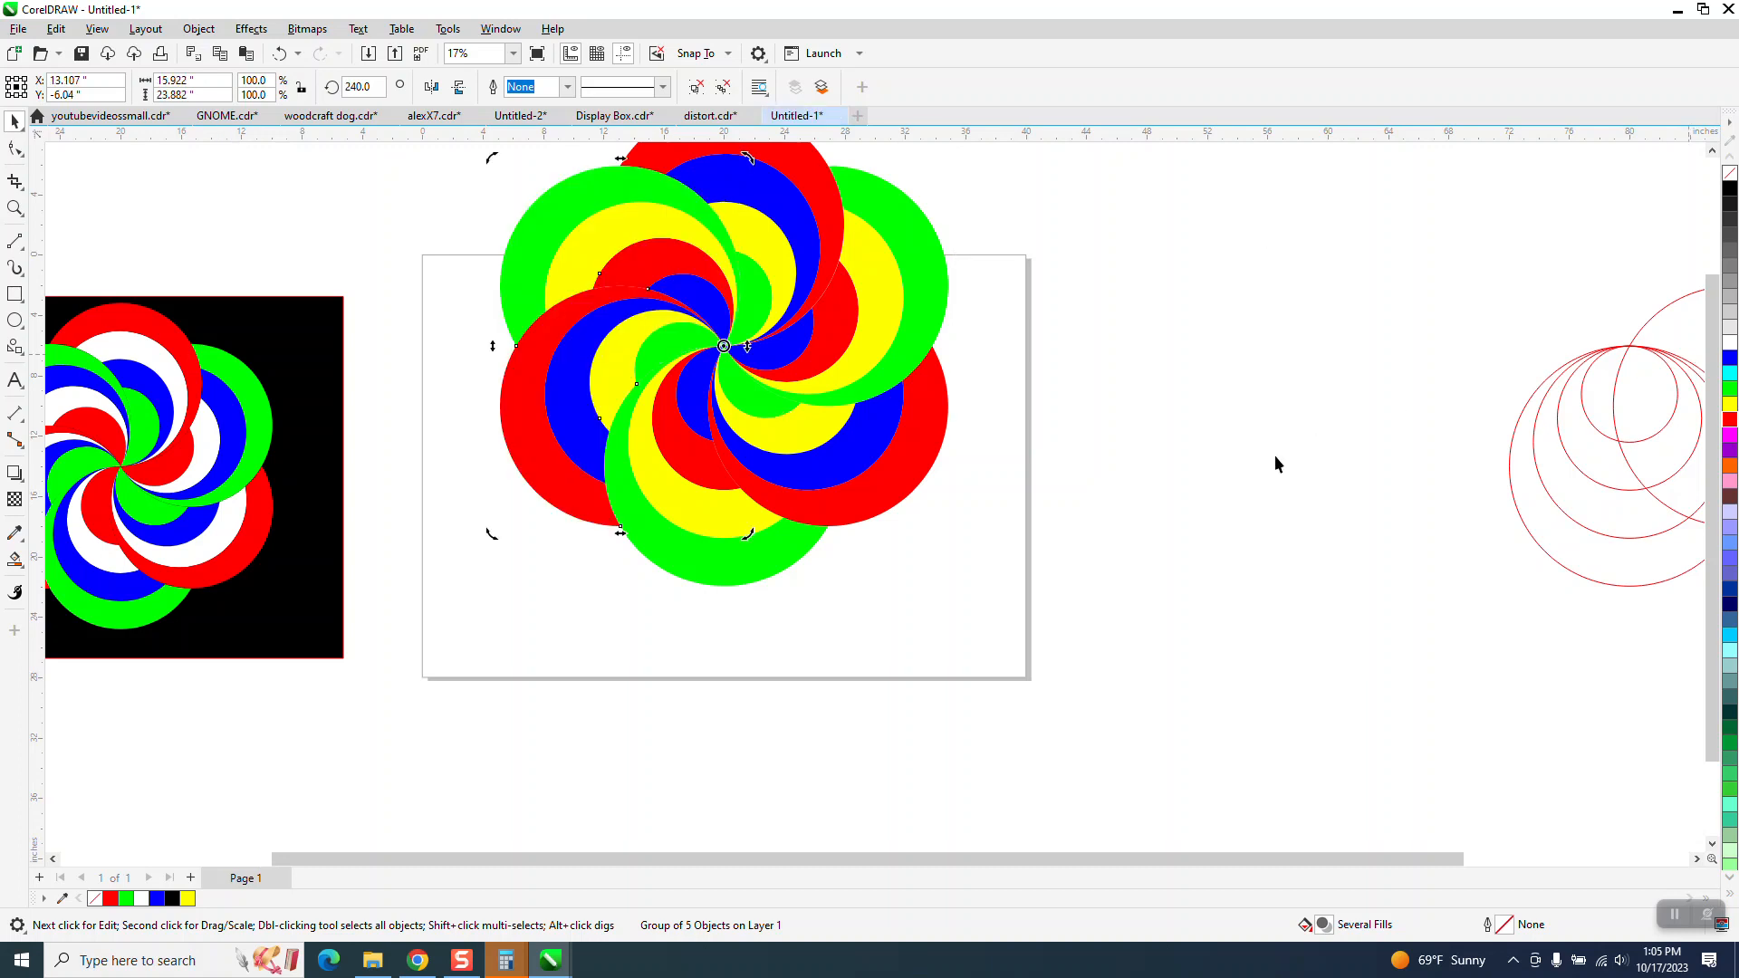
# Try moving the upper-right rotated group away from the pinwheel, and undo the move
pyautogui.scroll(-1, 884, 594)
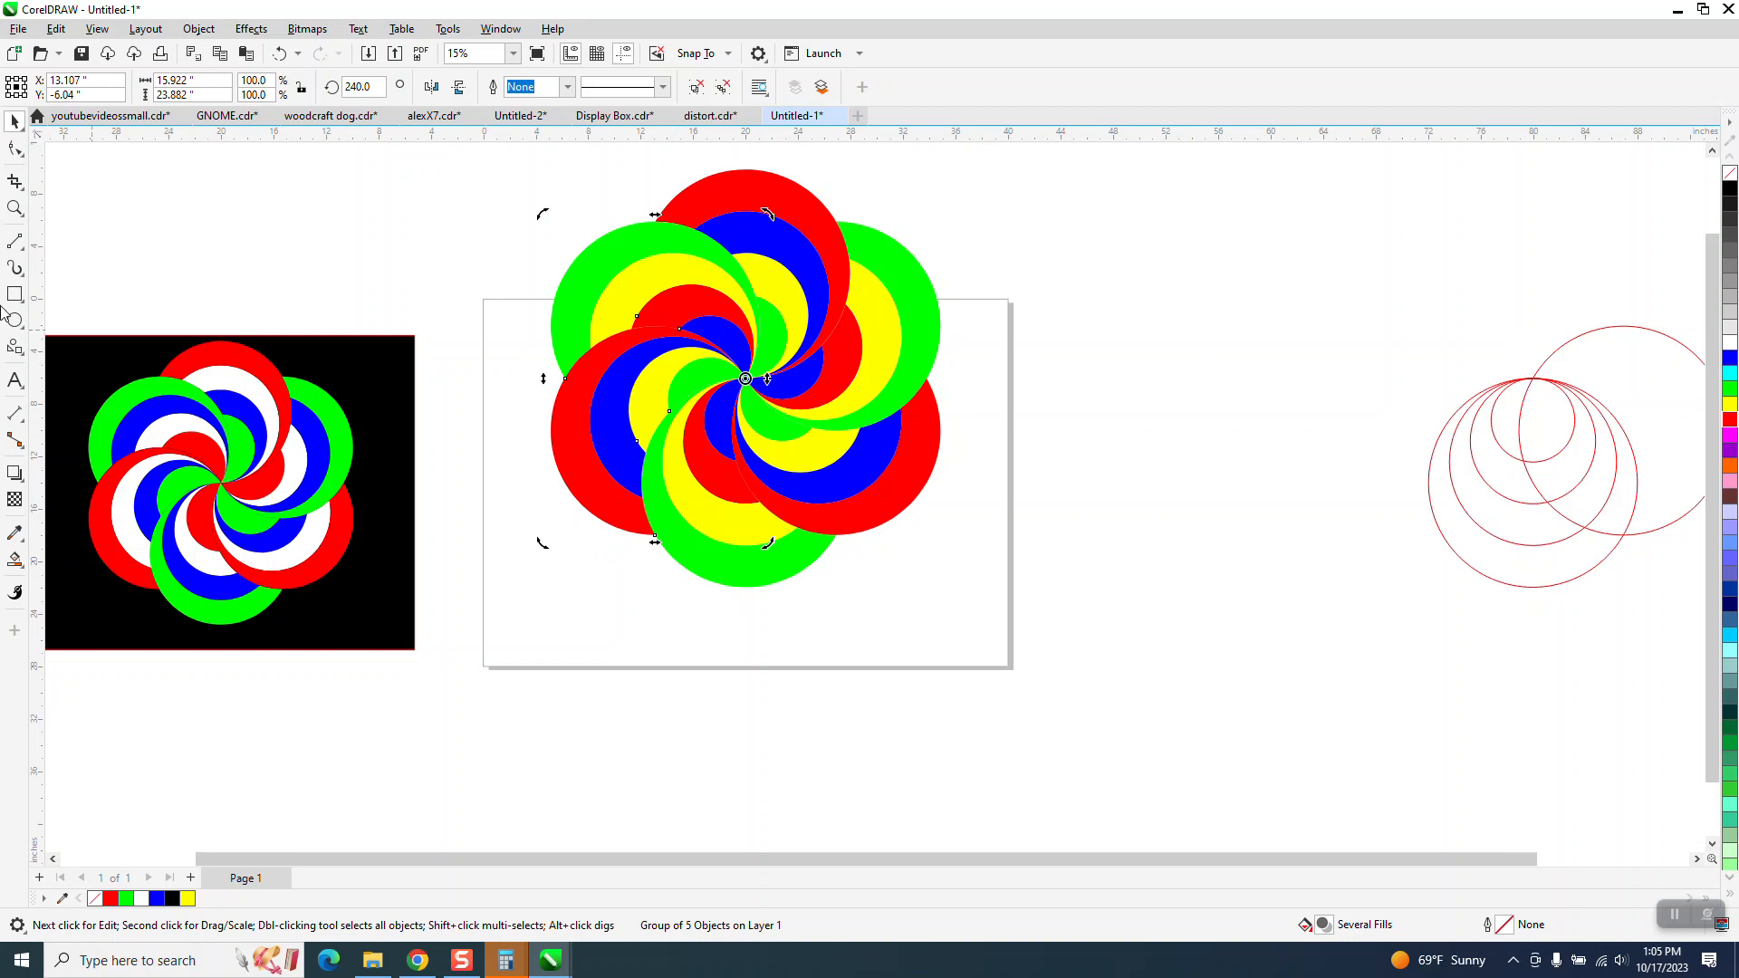
pyautogui.scroll(-1, 453, 439)
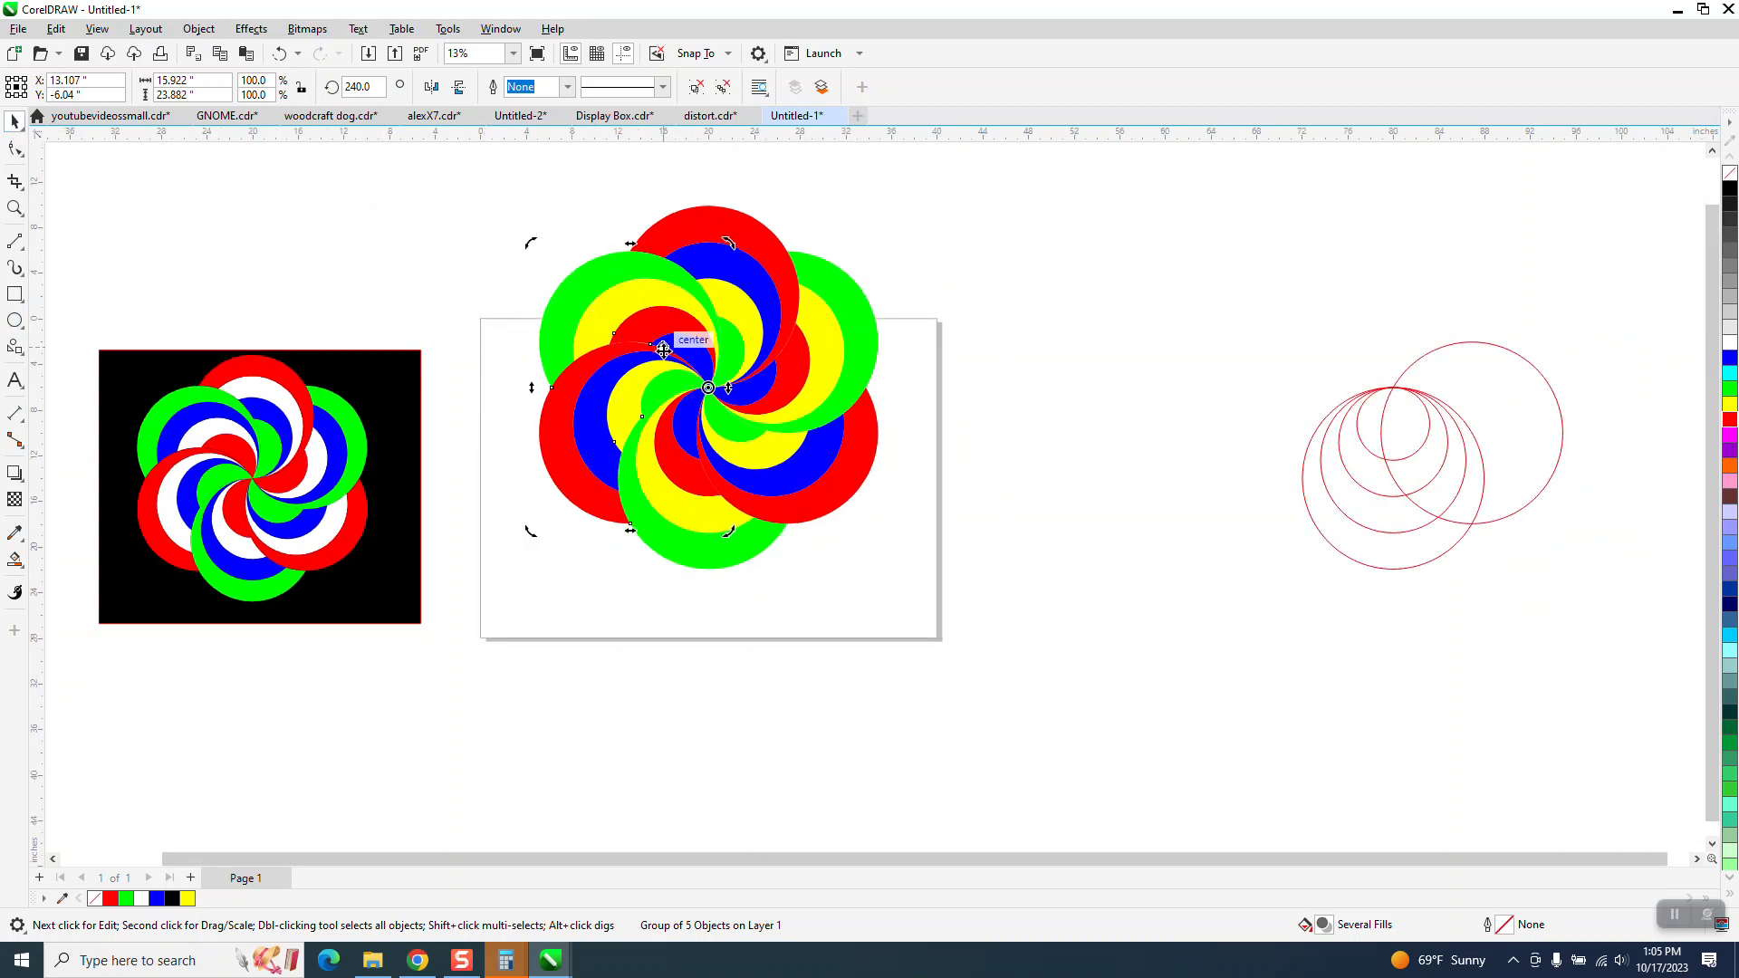
pyautogui.scroll(-1, 579, 279)
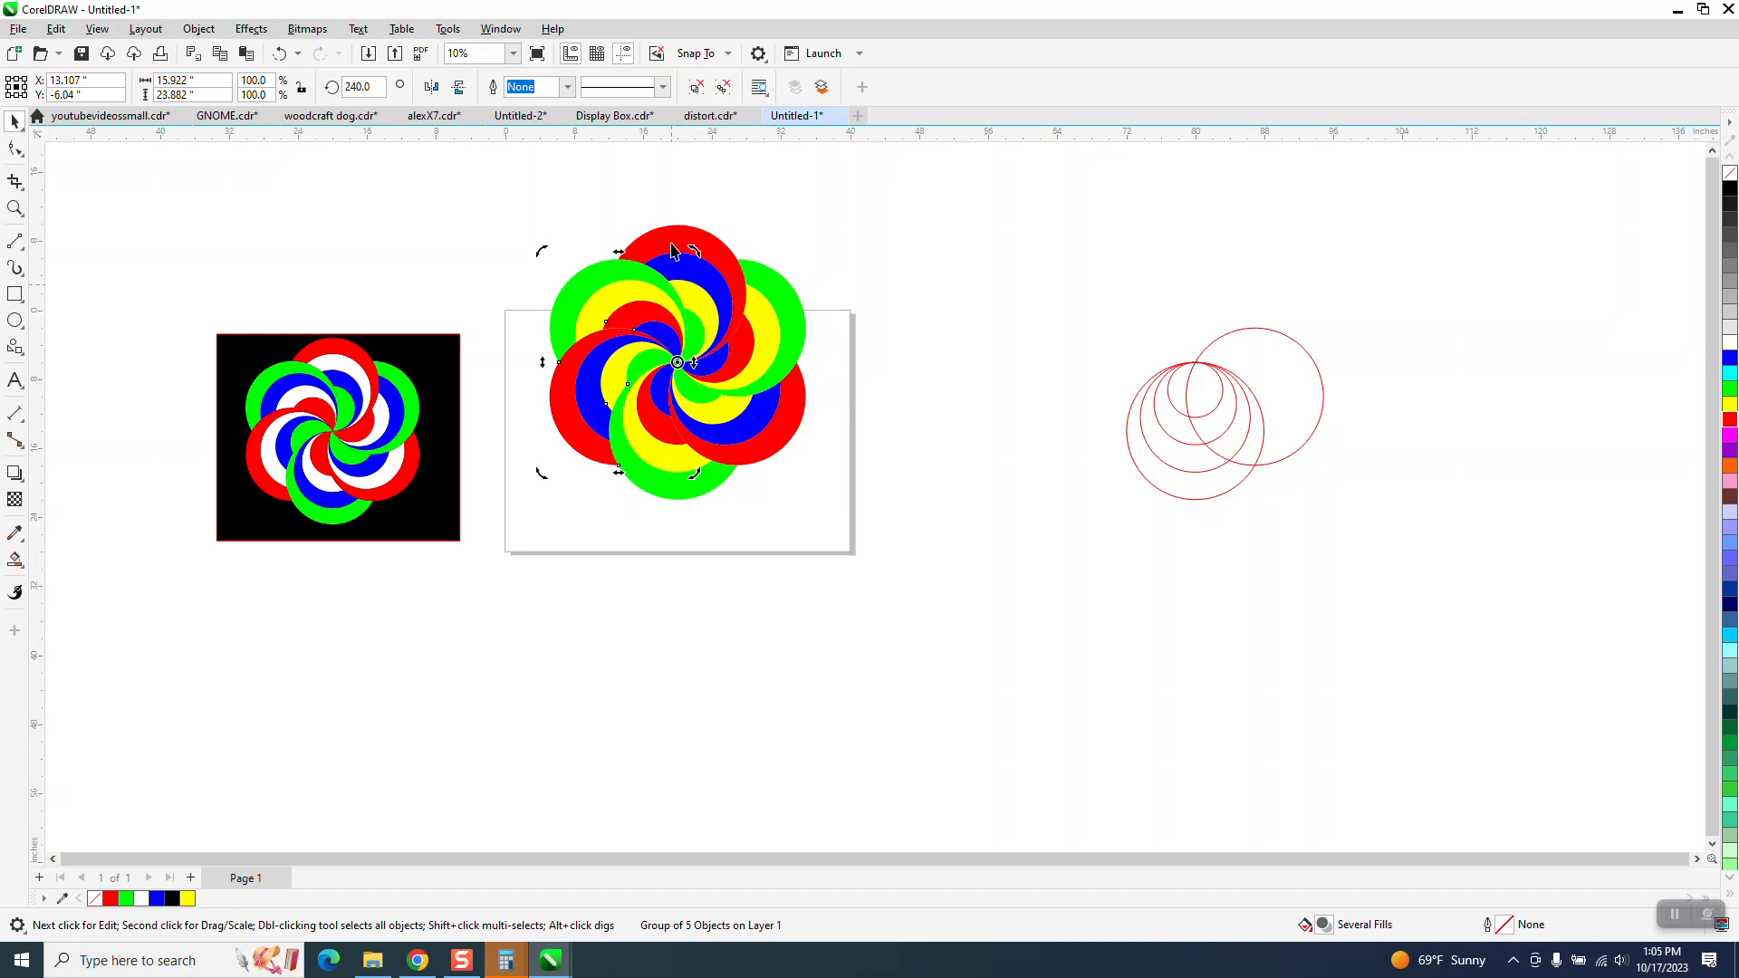
pyautogui.moveTo(682, 242); pyautogui.dragTo(850, 260)
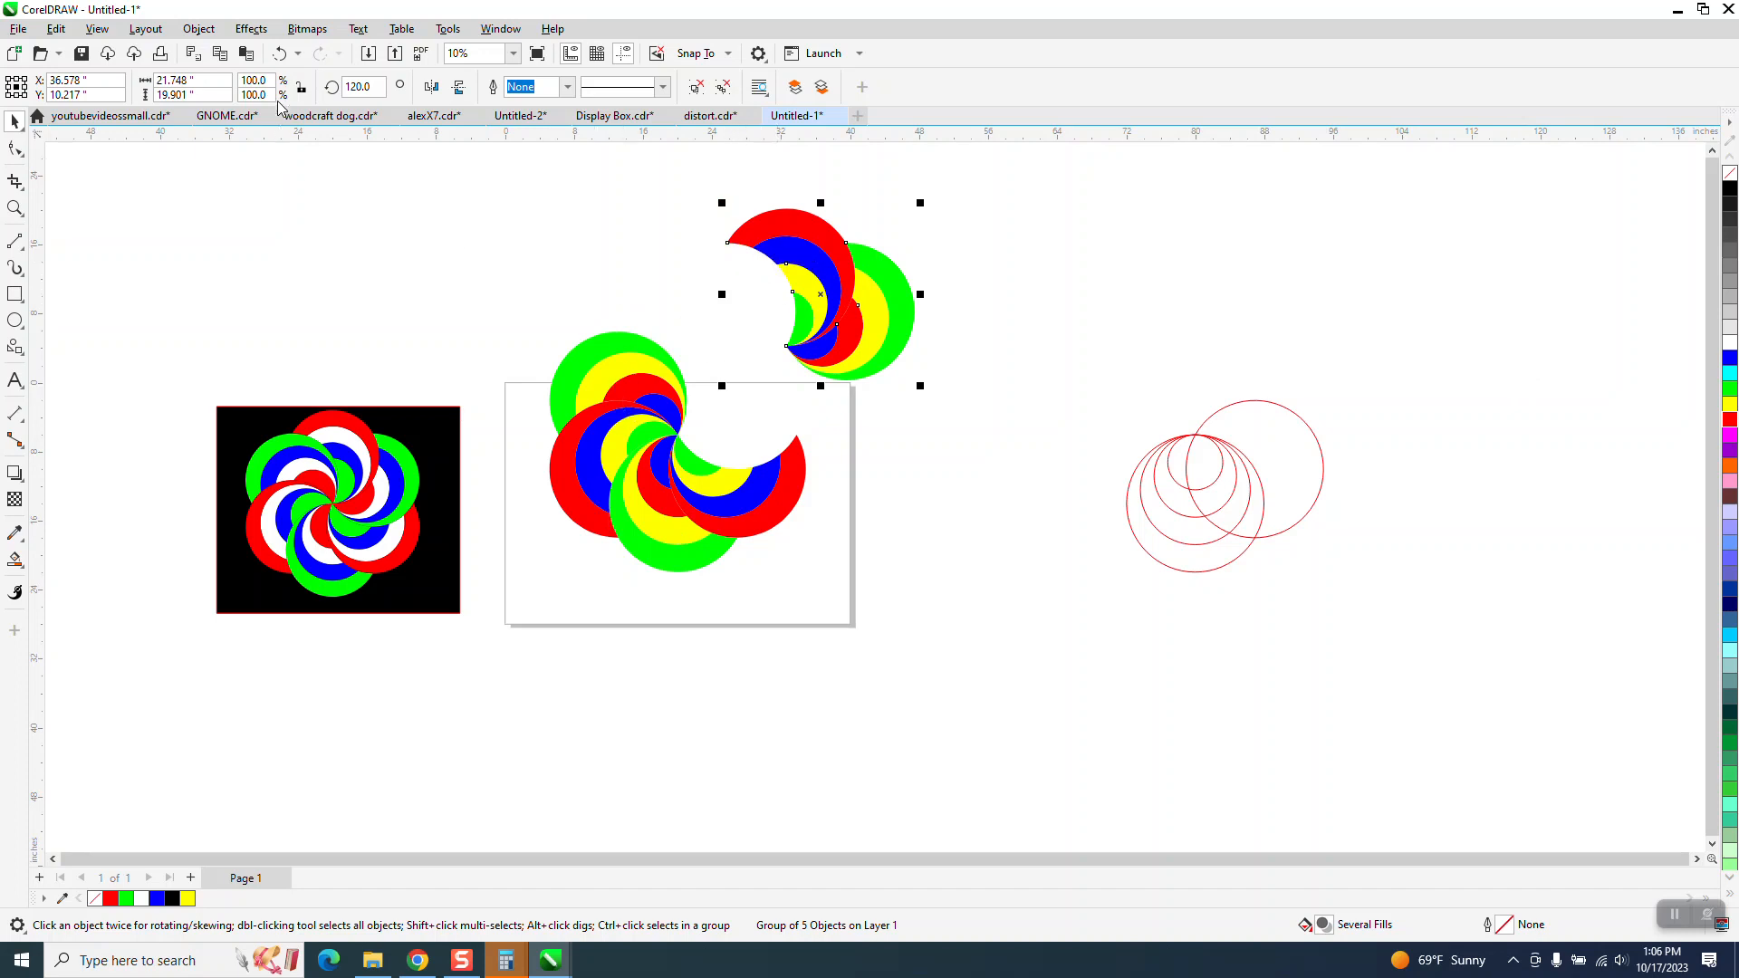
pyautogui.click(279, 54)
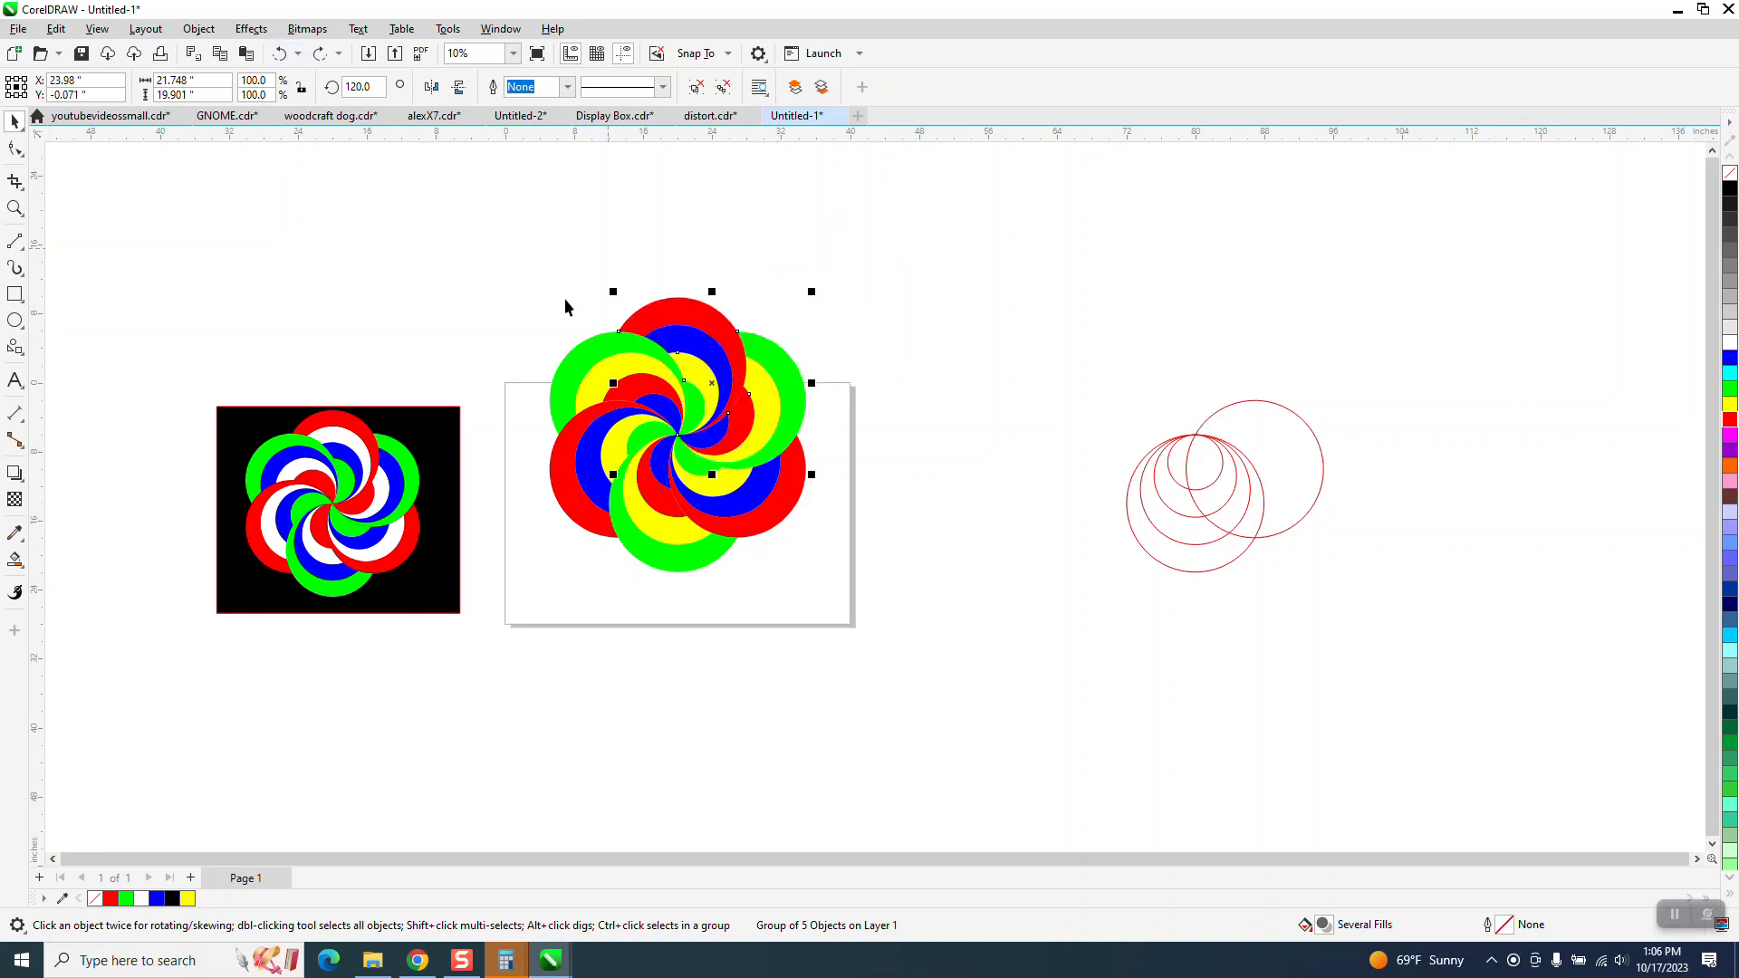
# Inspect the pinwheel up close and select all three groups that form it
pyautogui.click(14, 207)
pyautogui.moveTo(538, 288); pyautogui.dragTo(928, 580)
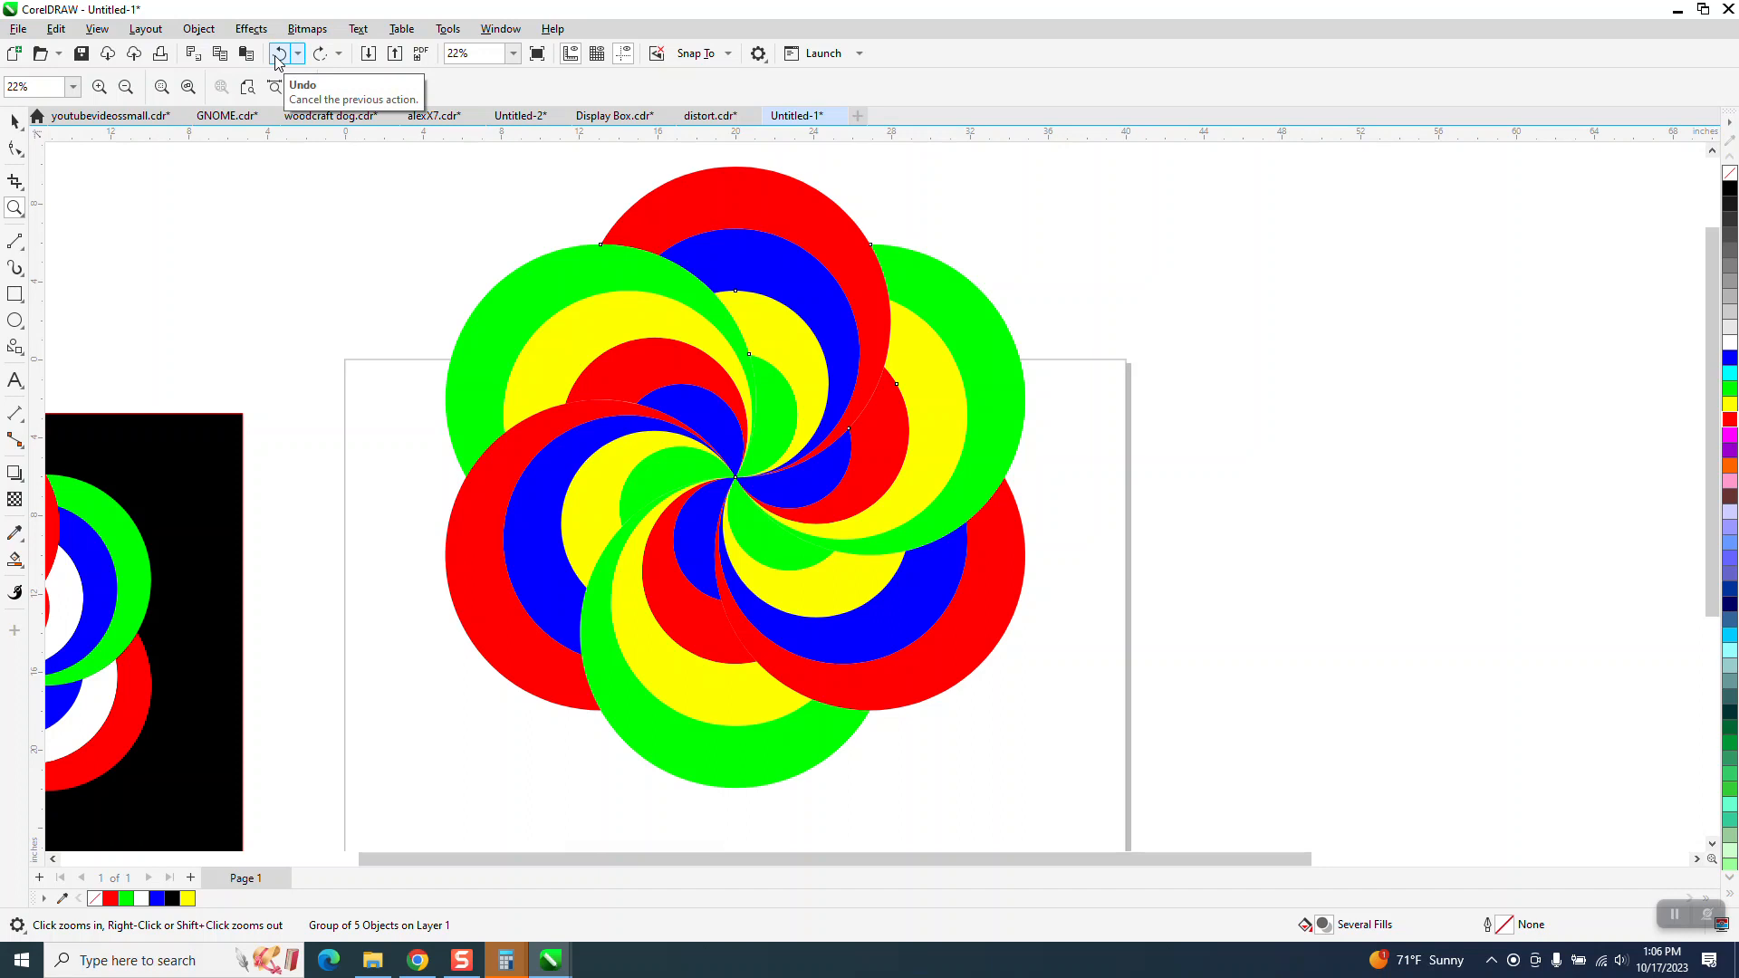
pyautogui.scroll(-1, 770, 502)
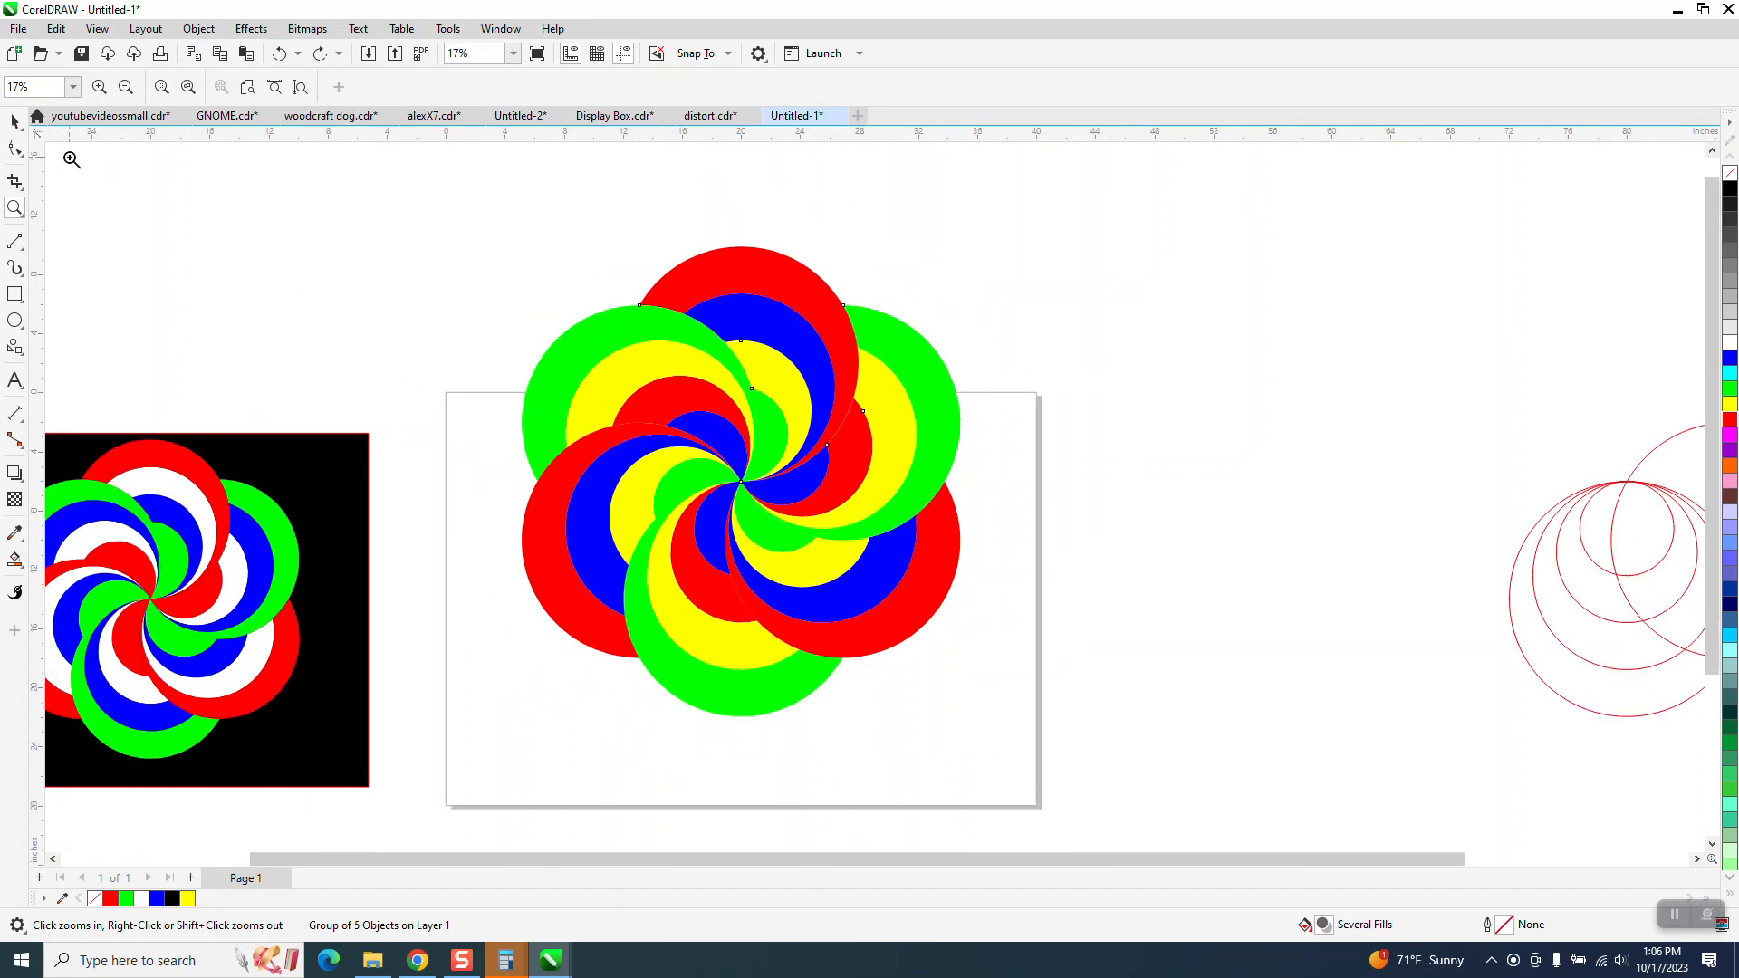
pyautogui.click(15, 122)
pyautogui.scroll(-1, 563, 300)
pyautogui.moveTo(505, 242); pyautogui.dragTo(951, 670)
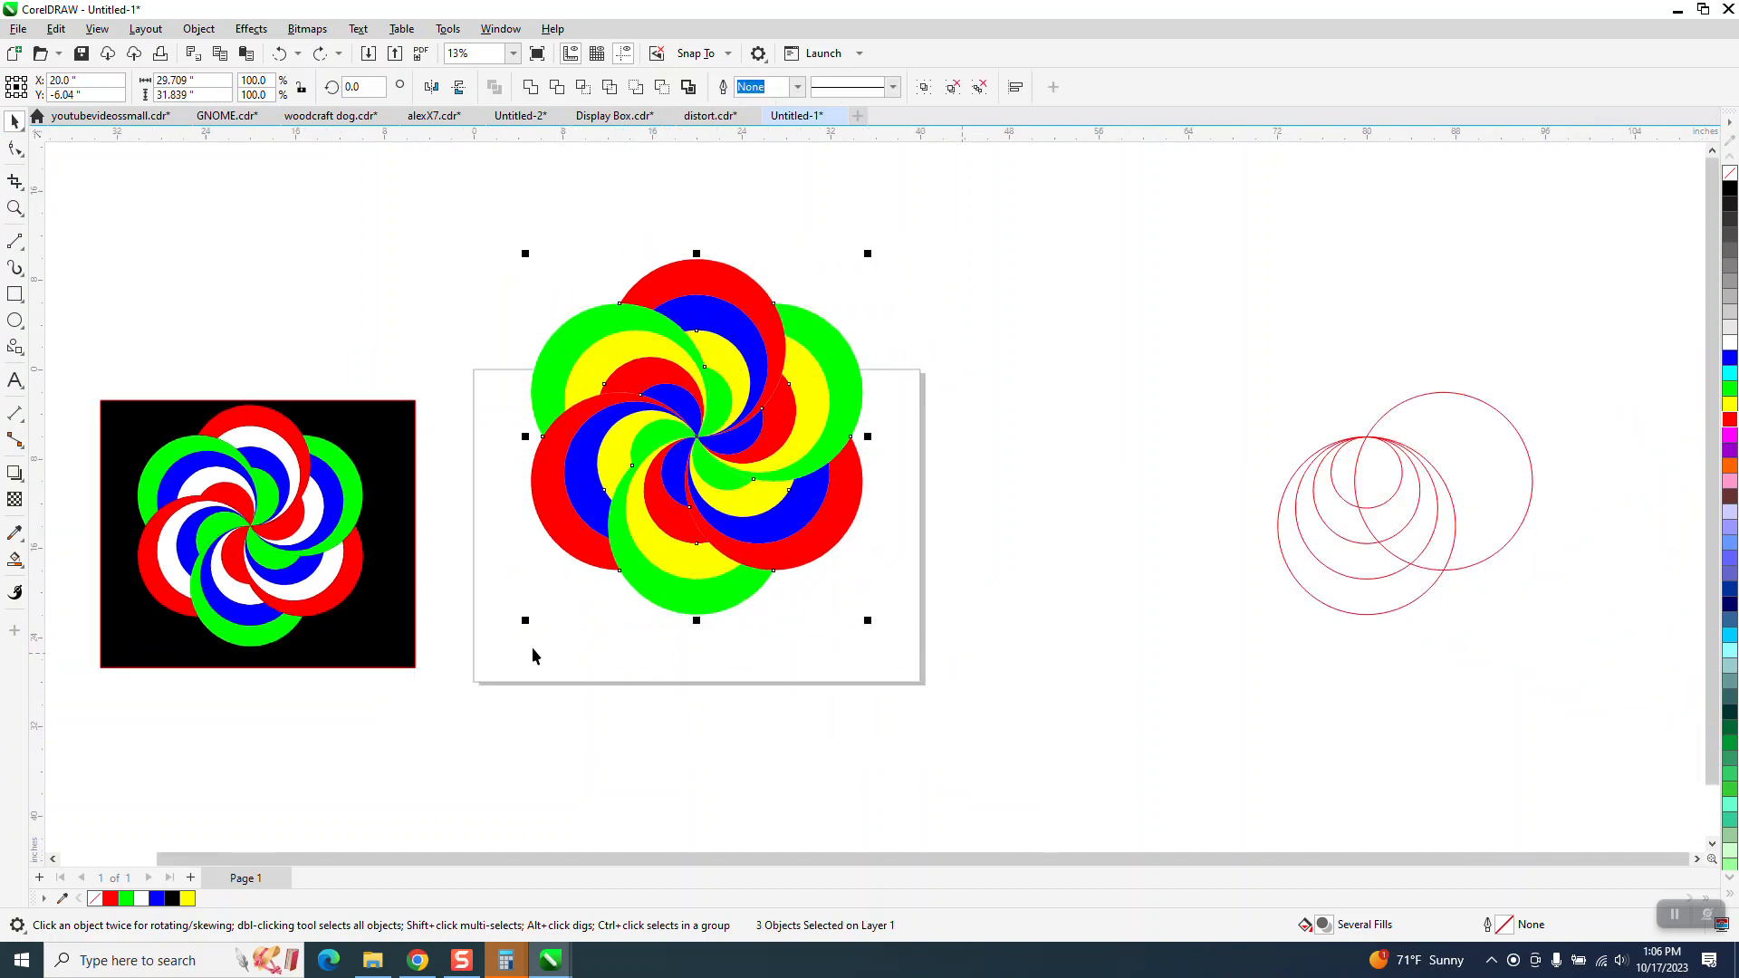
# Zoom in on the reference pinwheel with the black background
pyautogui.click(20, 241)
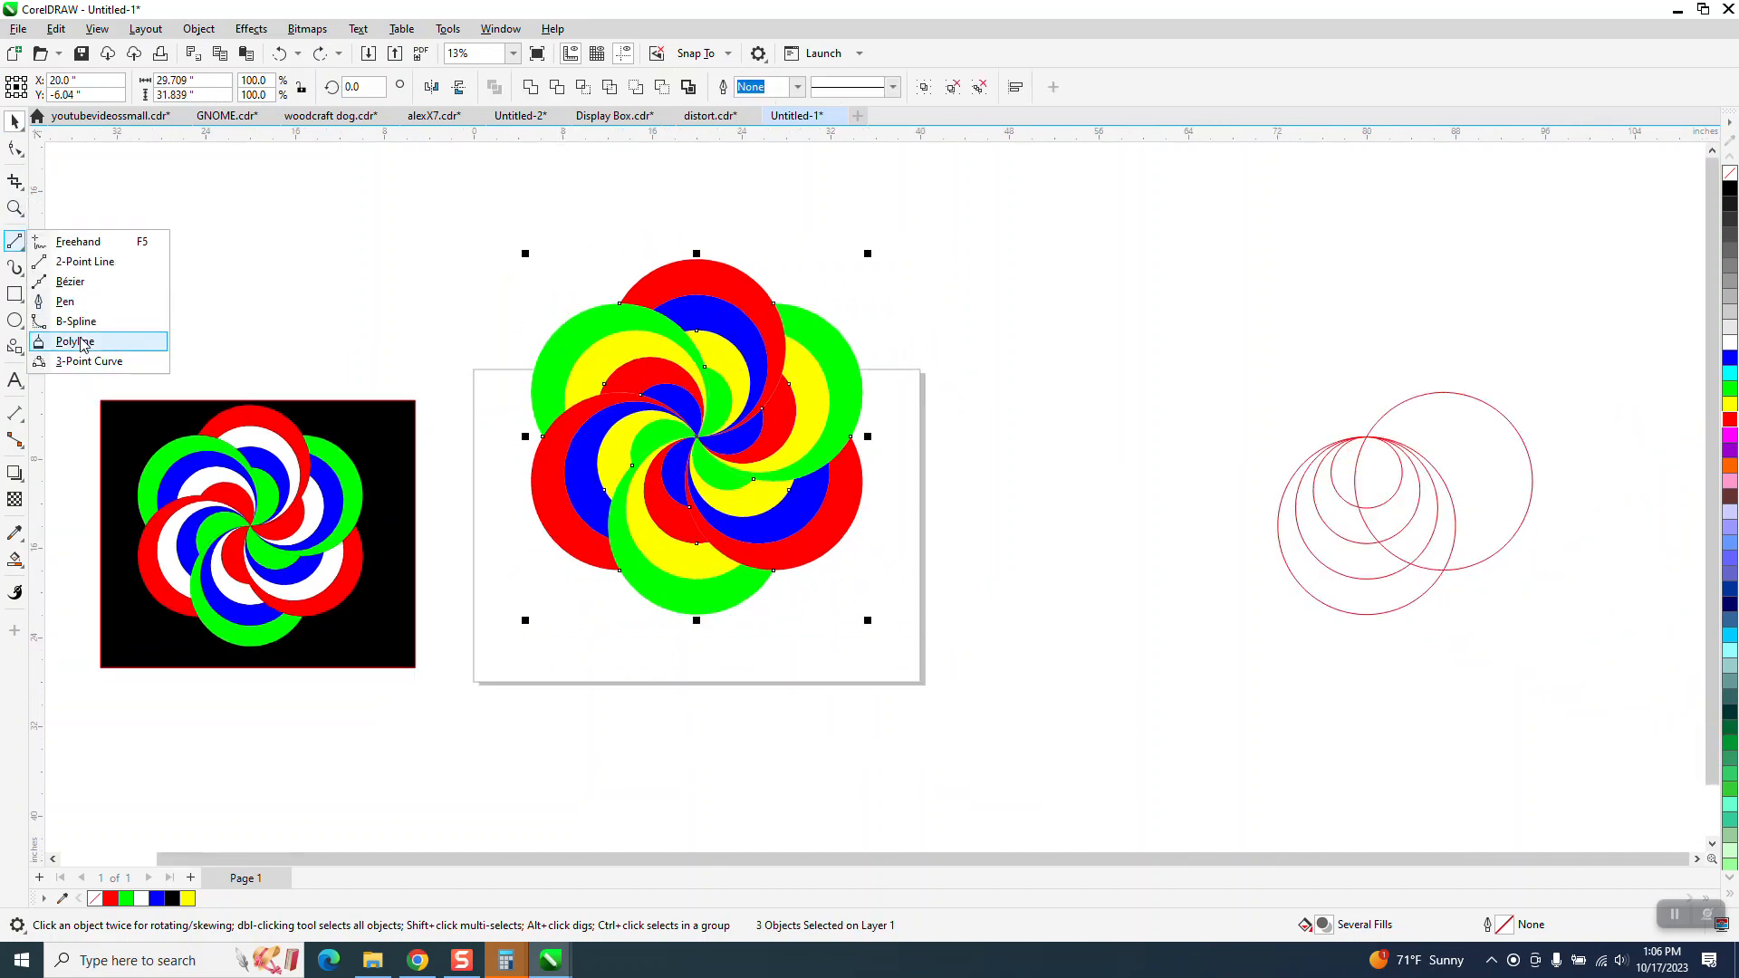
pyautogui.click(15, 209)
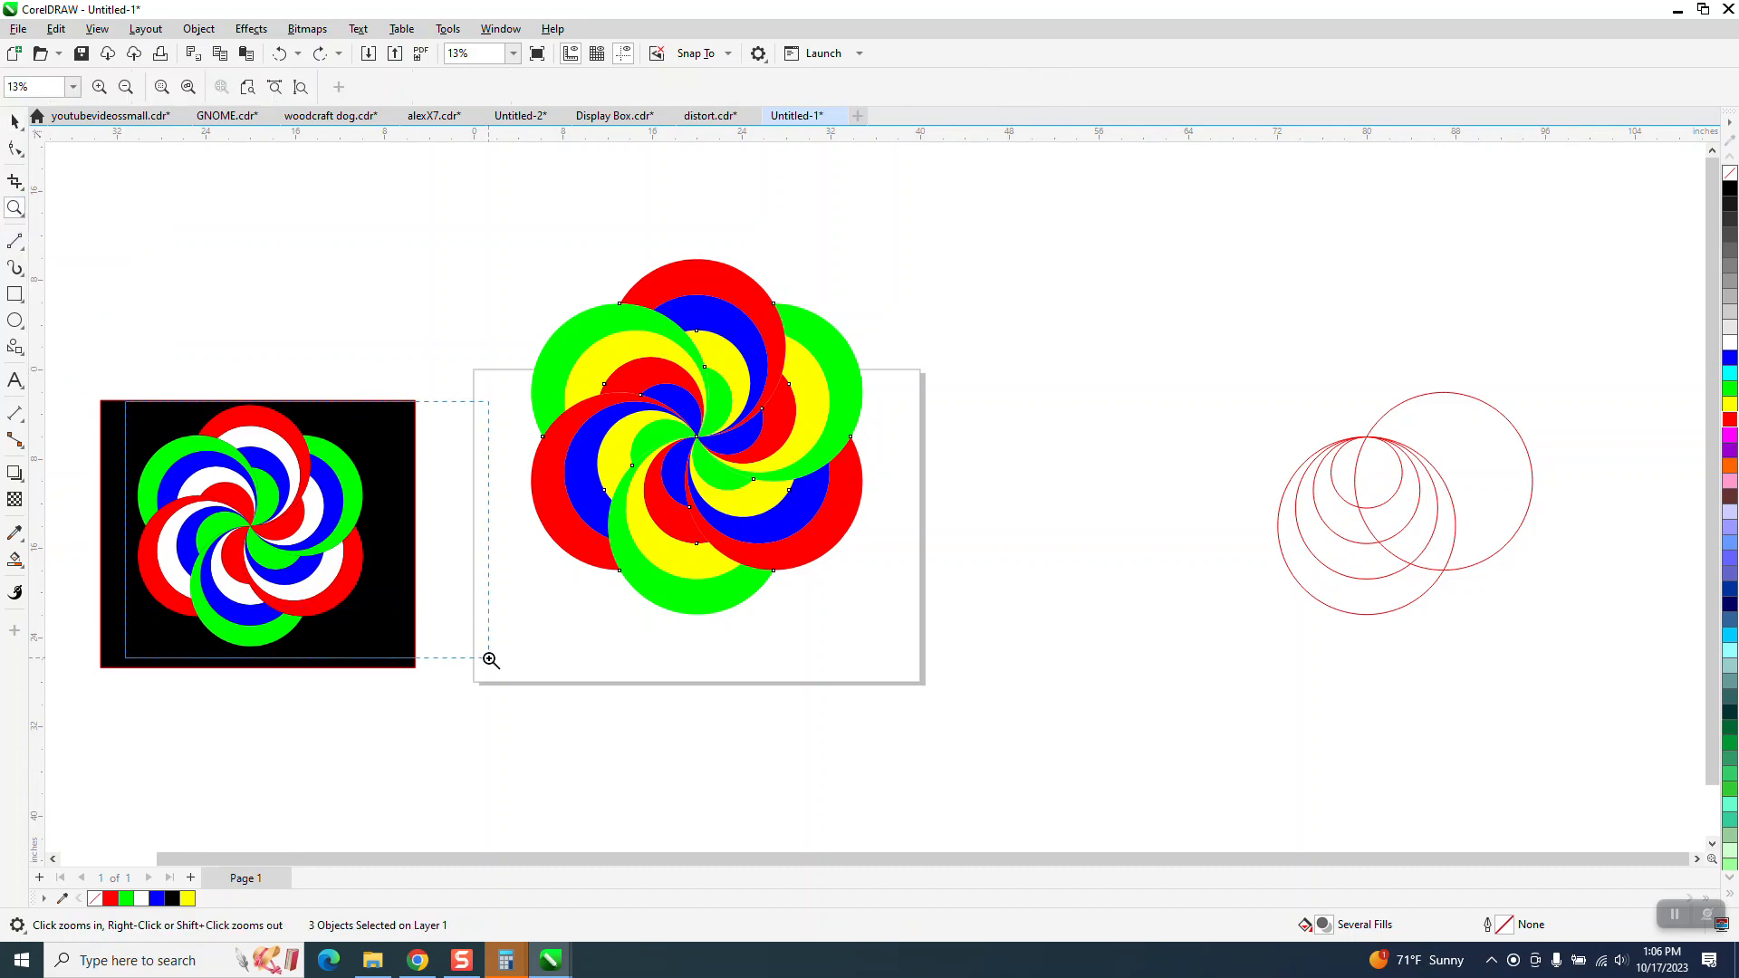